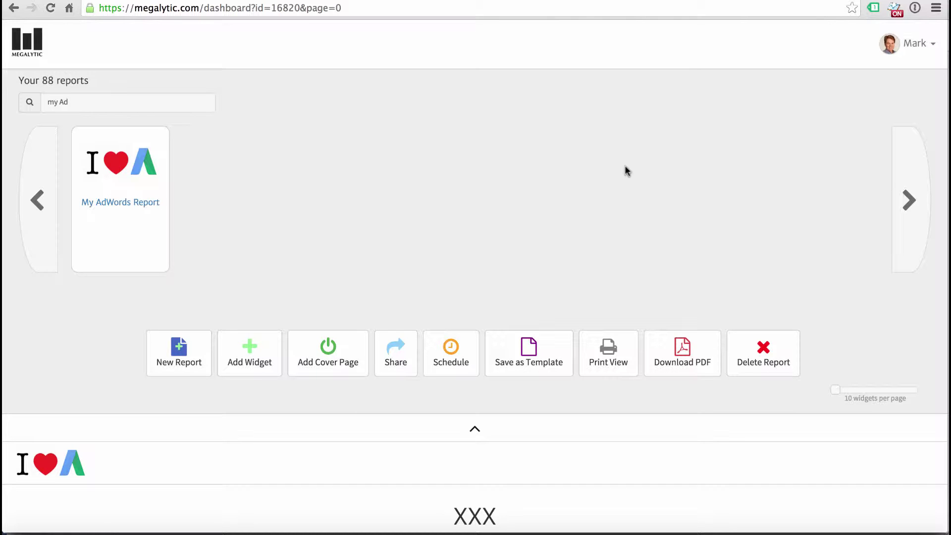
# - Add Google AdWords as a new data connection, granting Megalytic offline access
pyautogui.click(917, 47)
pyautogui.click(862, 87)
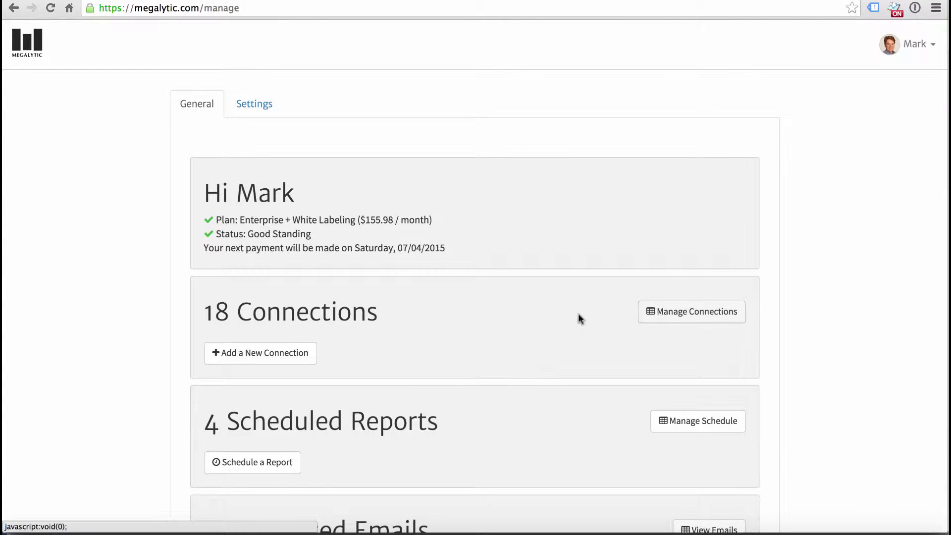
pyautogui.click(304, 354)
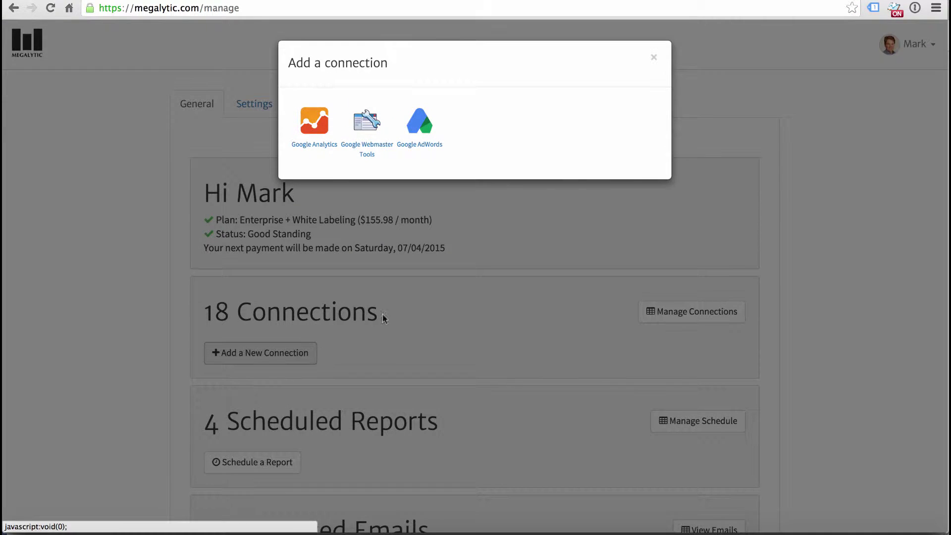
pyautogui.click(423, 130)
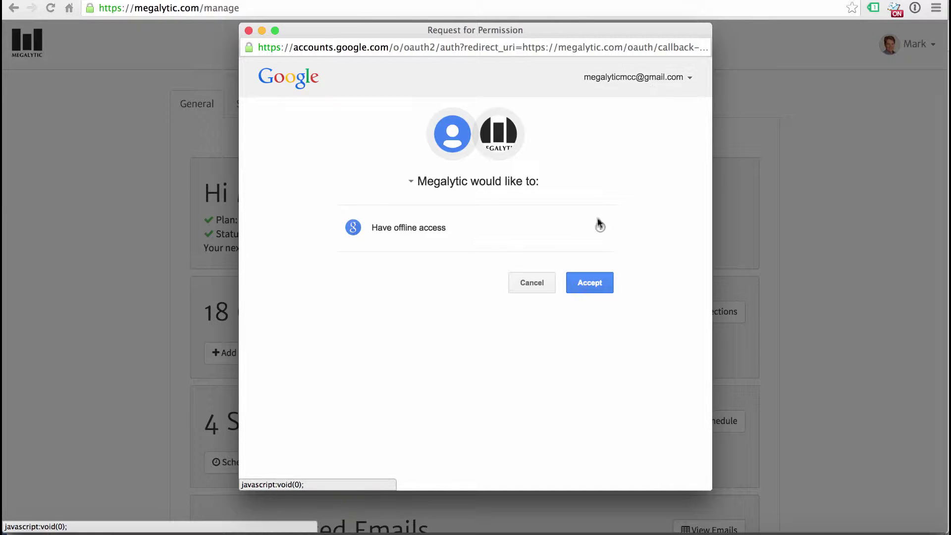
pyautogui.click(581, 287)
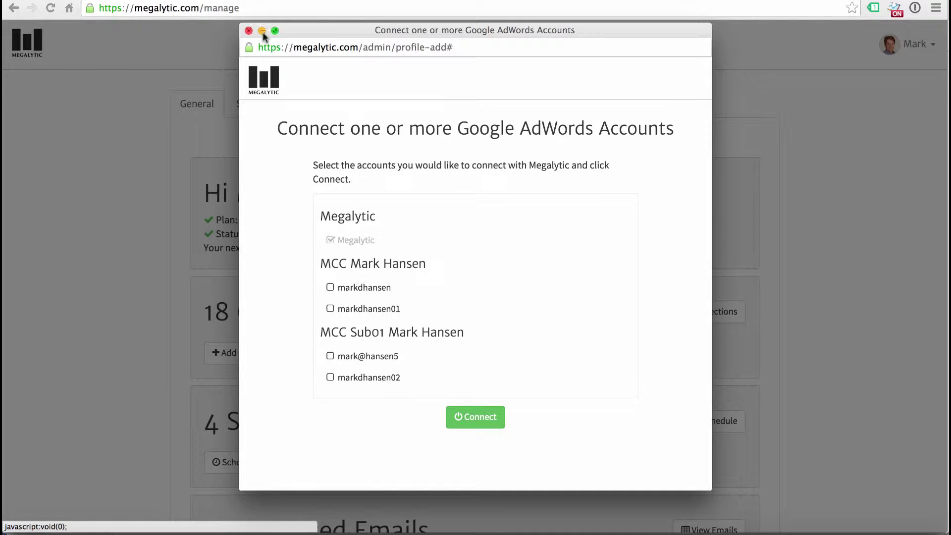
pyautogui.click(248, 30)
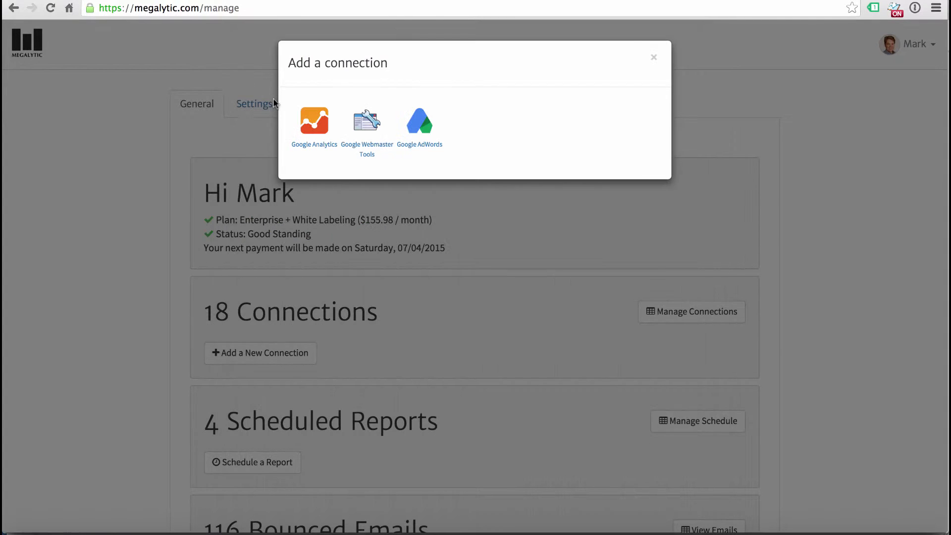
pyautogui.click(654, 58)
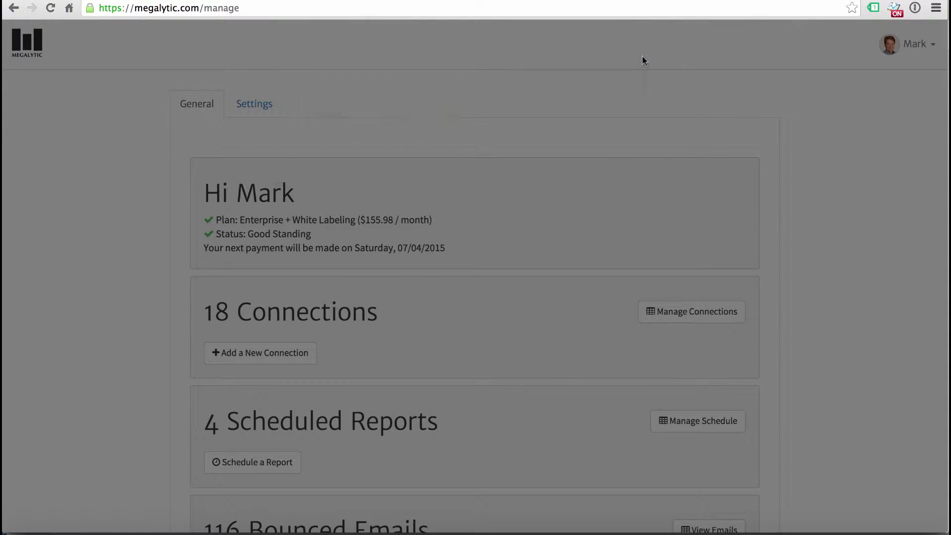
# - Show the connections list and find the Megalytic - Megalytic AdWords profile among 18 connected profiles
pyautogui.click(669, 312)
pyautogui.scroll(-6, 477, 314)
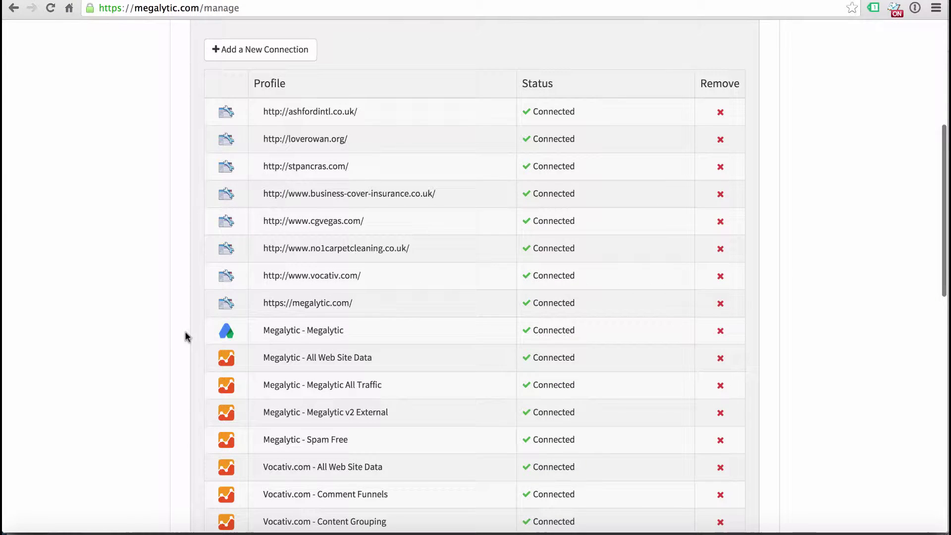
pyautogui.moveTo(187, 337); pyautogui.dragTo(419, 343)
pyautogui.click(364, 333)
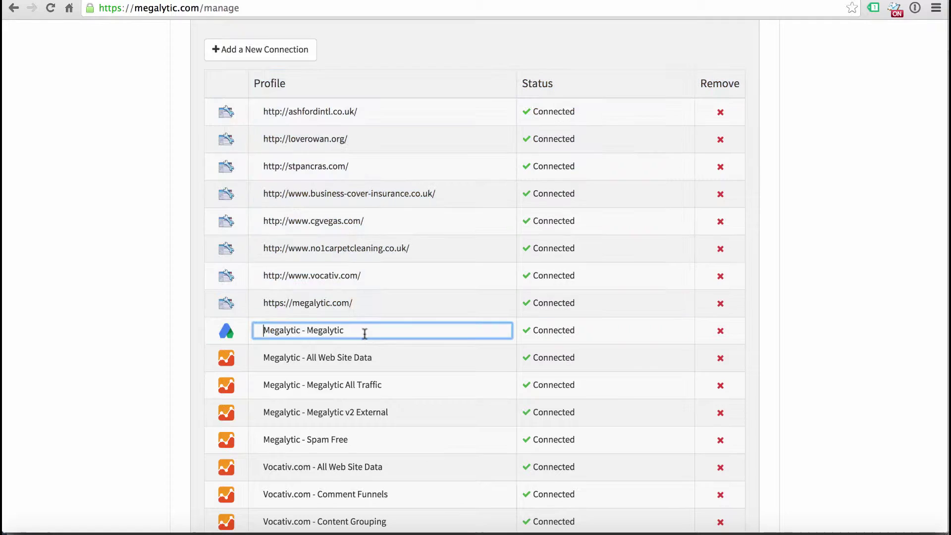
pyautogui.scroll(6, 32, 132)
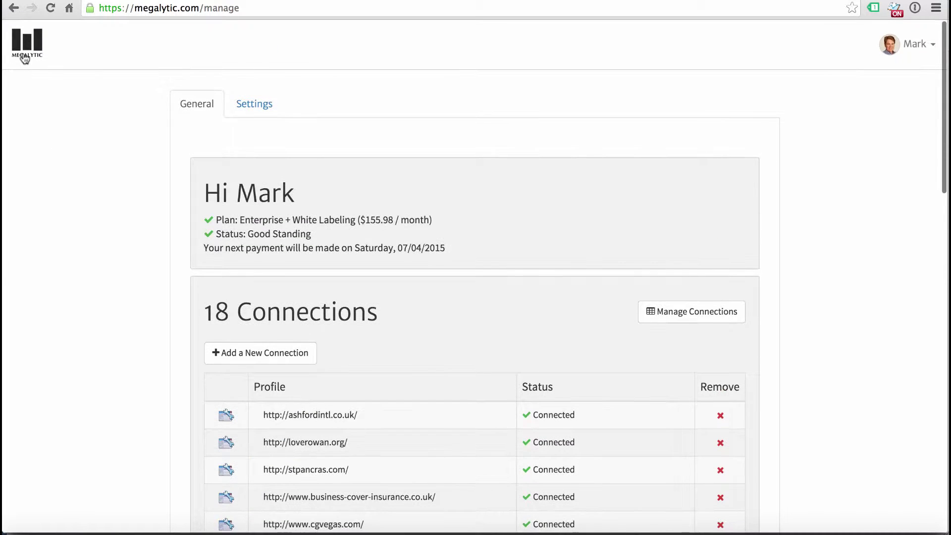
# - From the reports dashboard, search 'My Ad' and open My AdWords Report
pyautogui.click(25, 55)
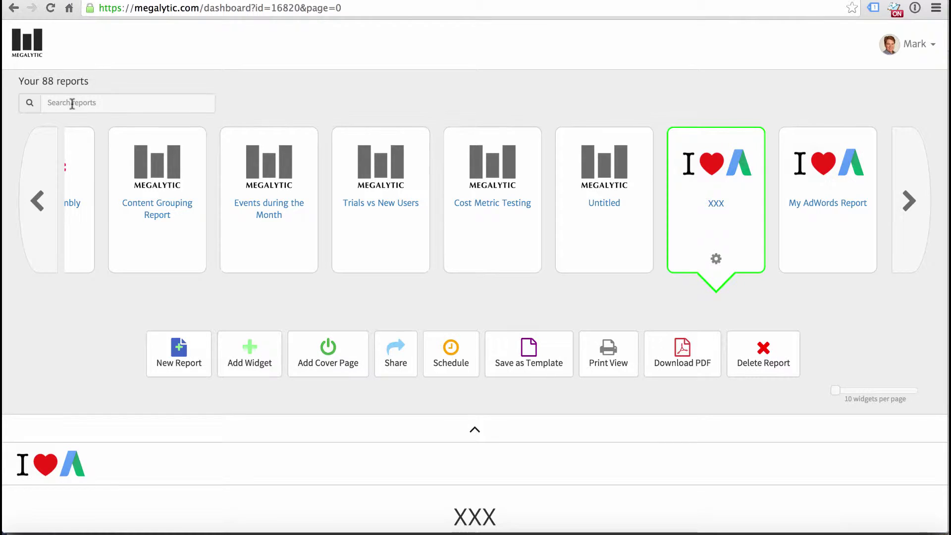
pyautogui.click(72, 103)
pyautogui.write('My Adw')
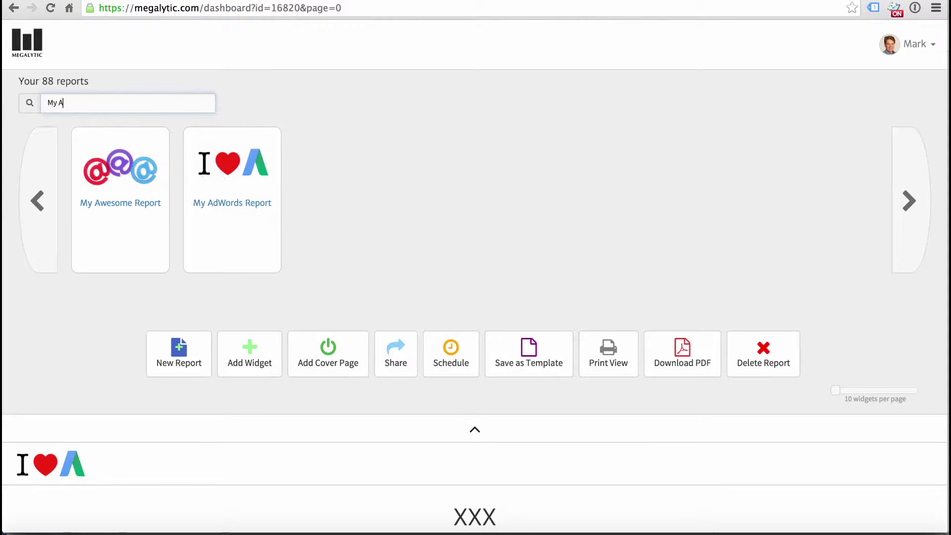
pyautogui.click(106, 237)
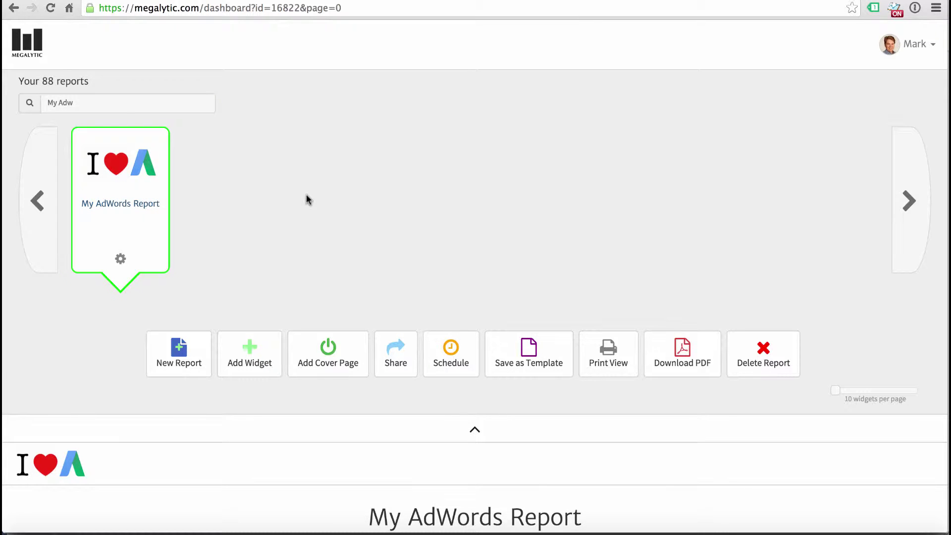
pyautogui.scroll(-2, 307, 200)
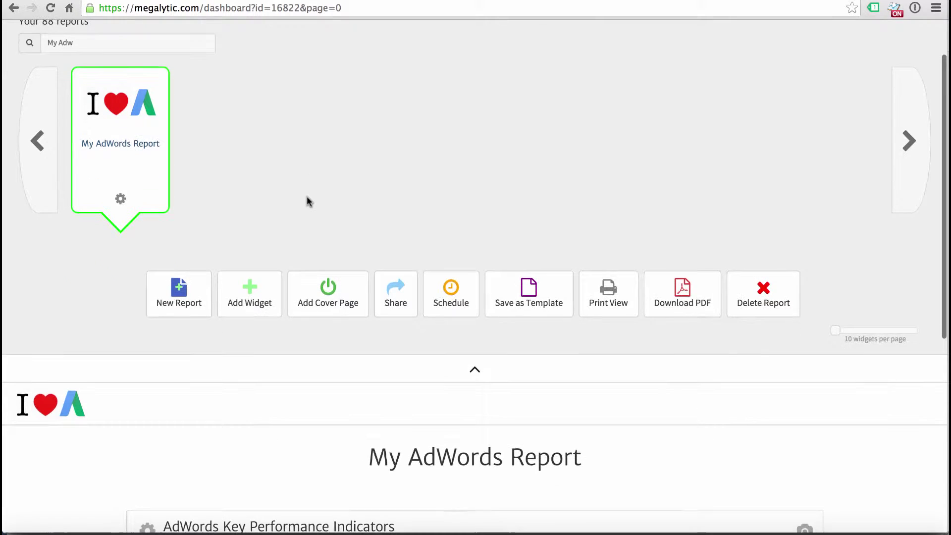
# - Filter the widget library by 'ad' and drag an AdWords Multi KPI widget into the report
pyautogui.click(251, 295)
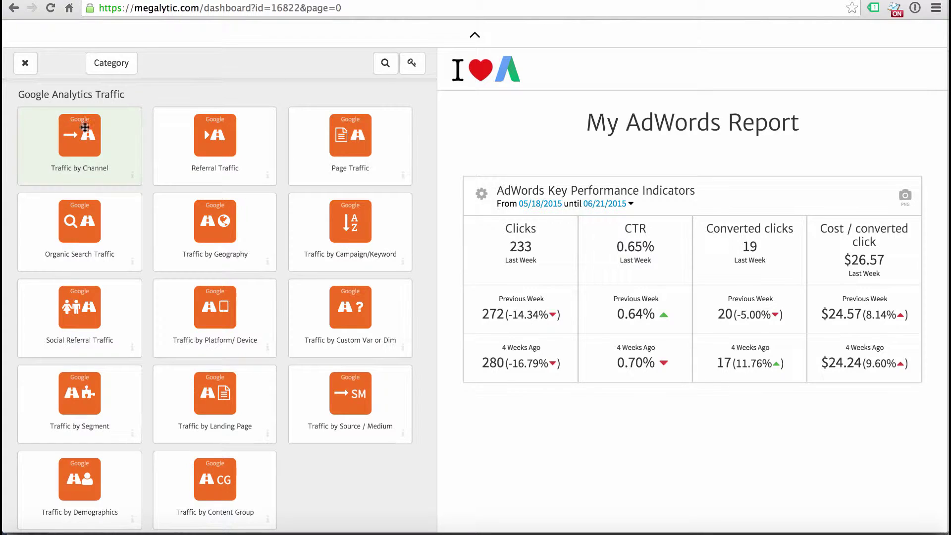
pyautogui.click(385, 63)
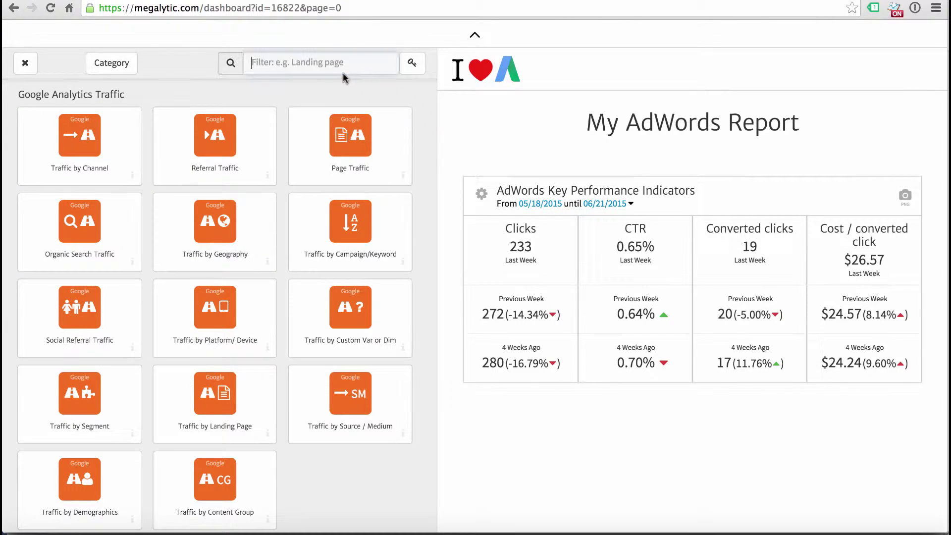
pyautogui.write('adwords')
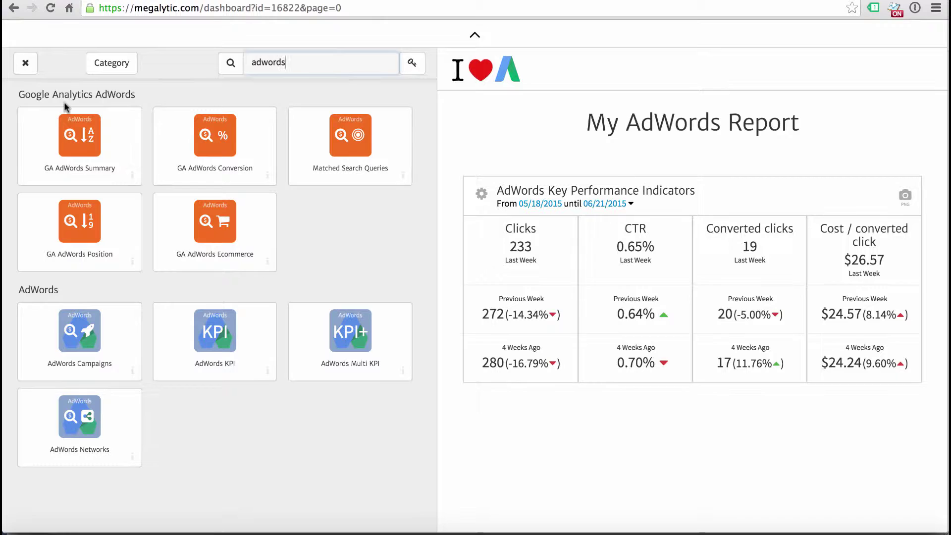
pyautogui.scroll(1, 86, 158)
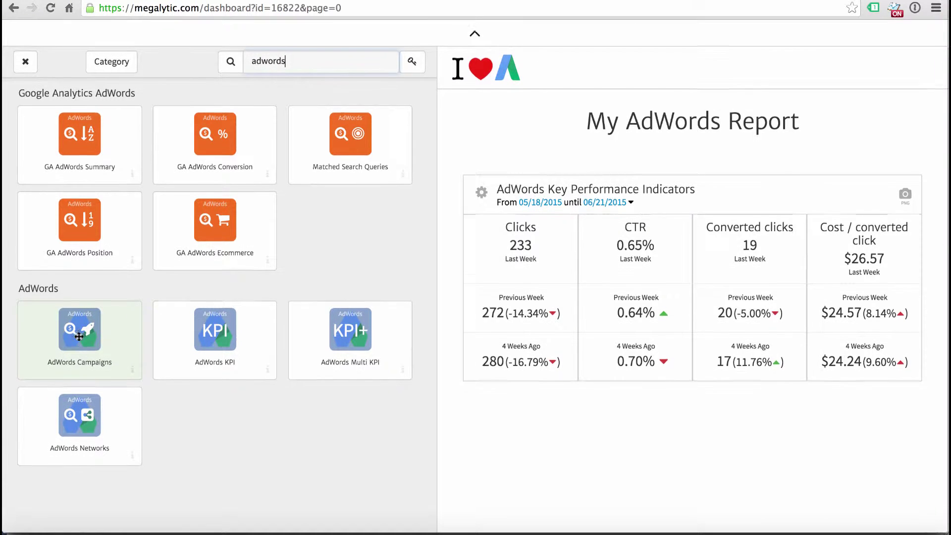
pyautogui.scroll(-1, 79, 336)
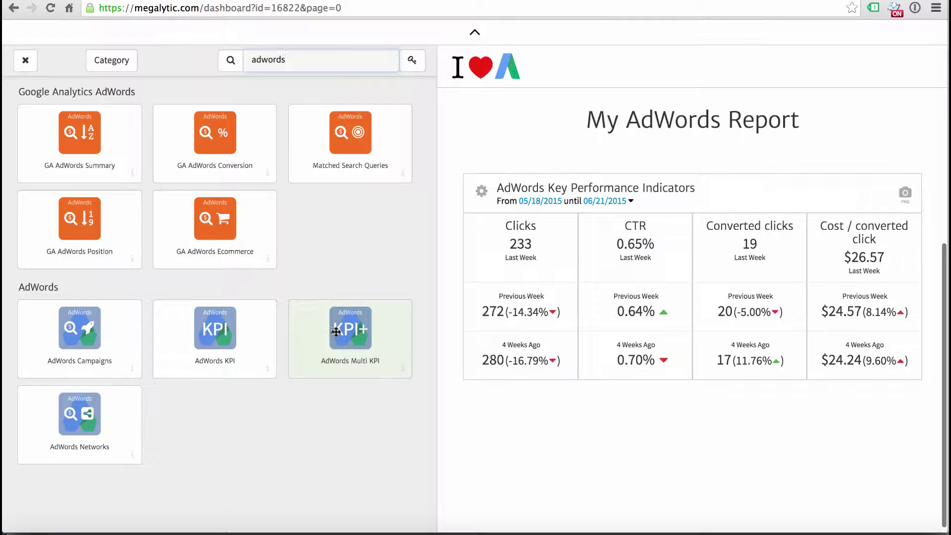
pyautogui.moveTo(336, 331); pyautogui.dragTo(478, 433)
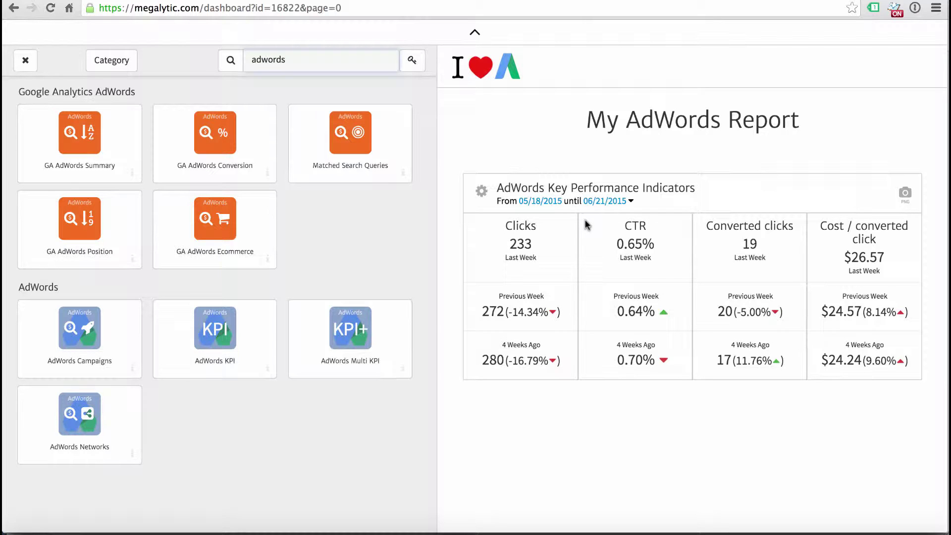
# - Make the KPI widget show Clicks, CTR, Converted clicks and Cost
pyautogui.click(19, 60)
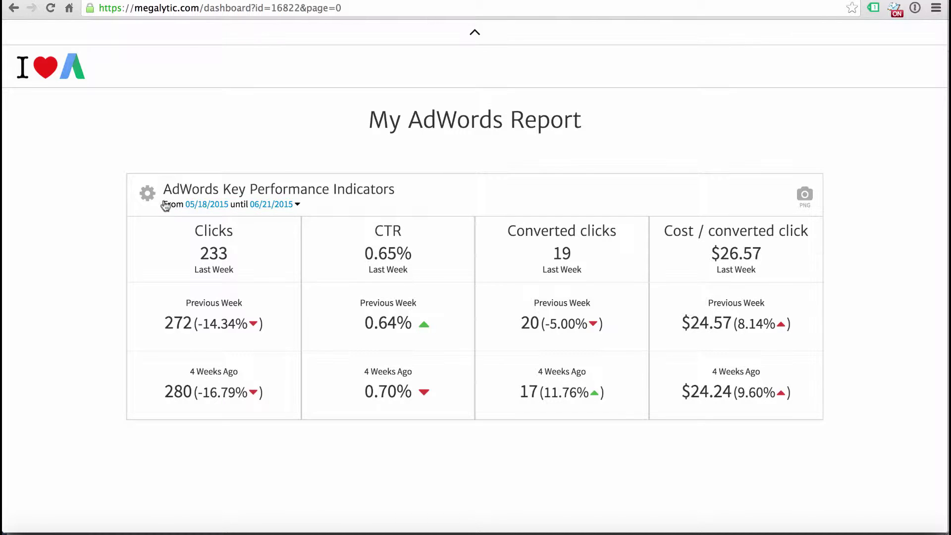
pyautogui.click(147, 193)
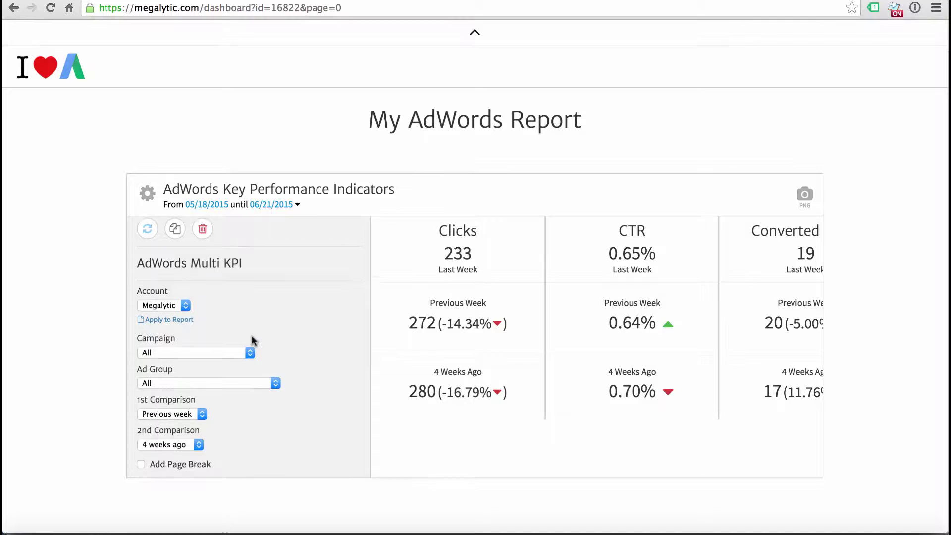
pyautogui.scroll(-5, 251, 340)
pyautogui.scroll(-1, 252, 340)
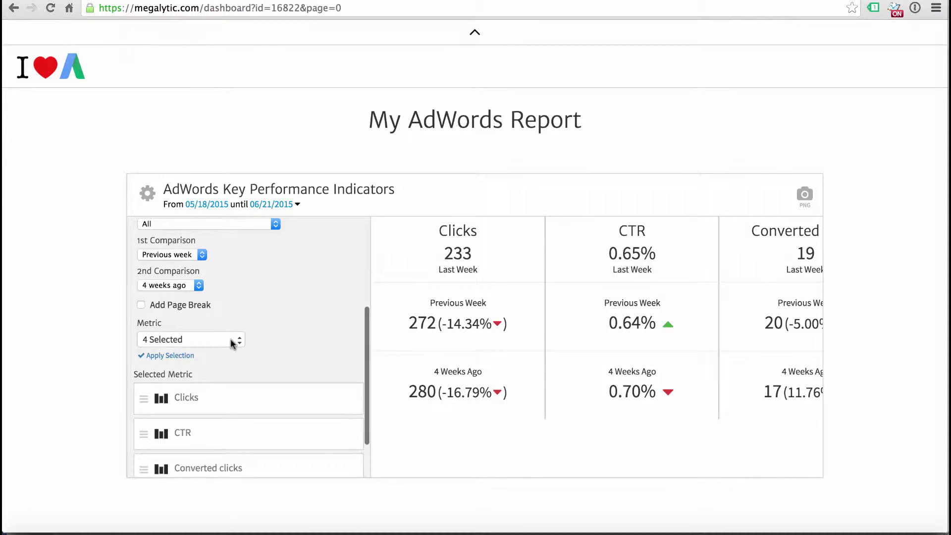
pyautogui.click(232, 342)
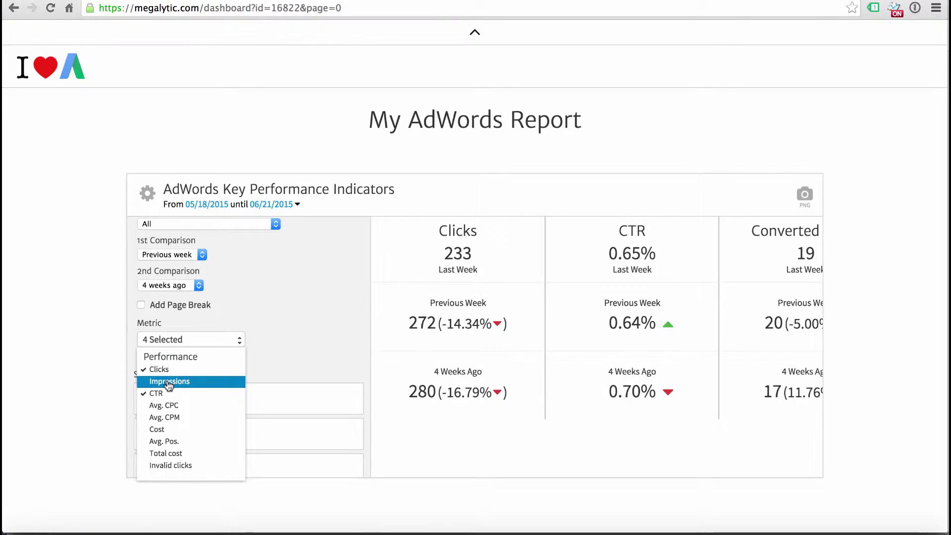
pyautogui.scroll(-2, 168, 385)
pyautogui.scroll(-1, 169, 386)
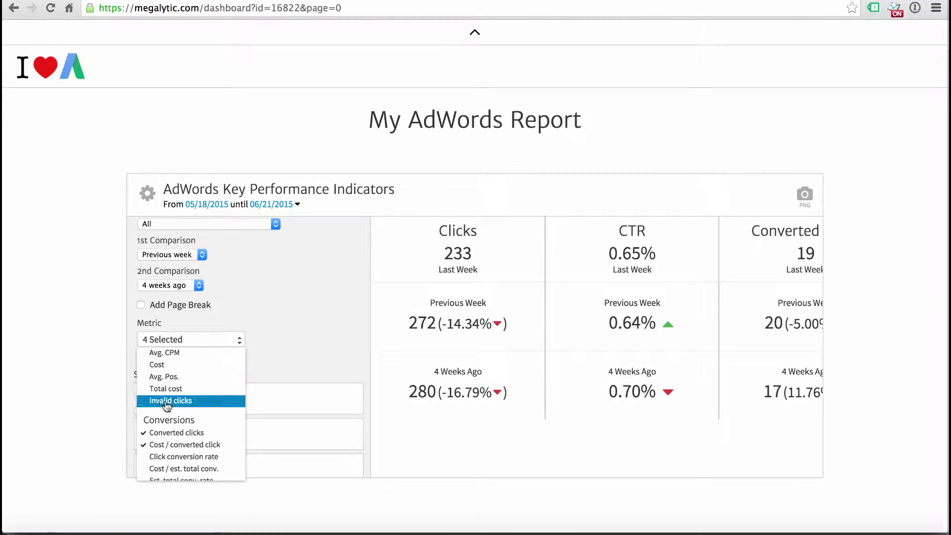
pyautogui.click(165, 444)
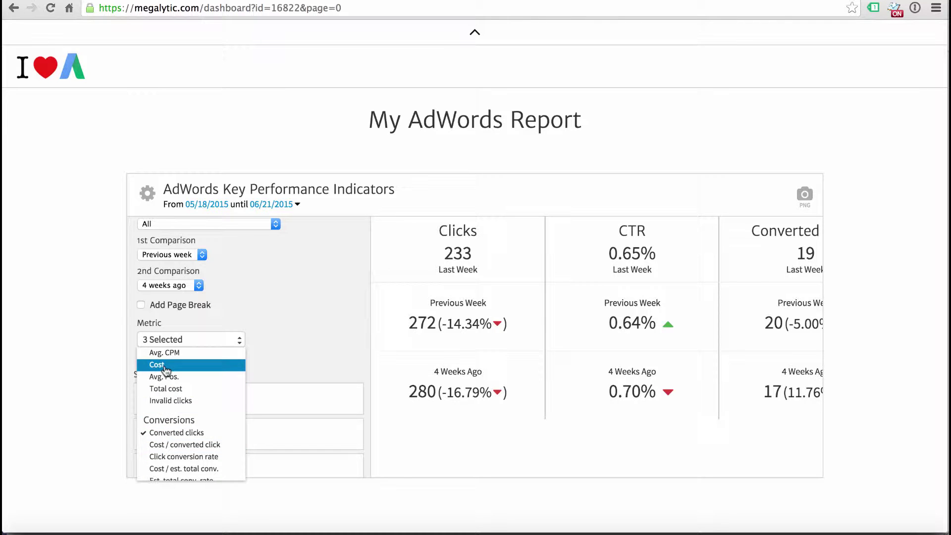
pyautogui.click(296, 300)
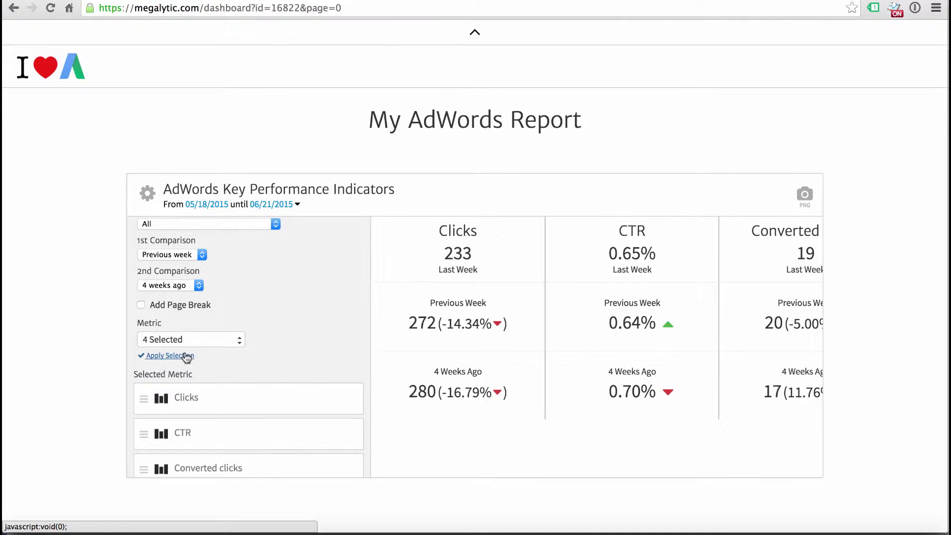
pyautogui.click(186, 355)
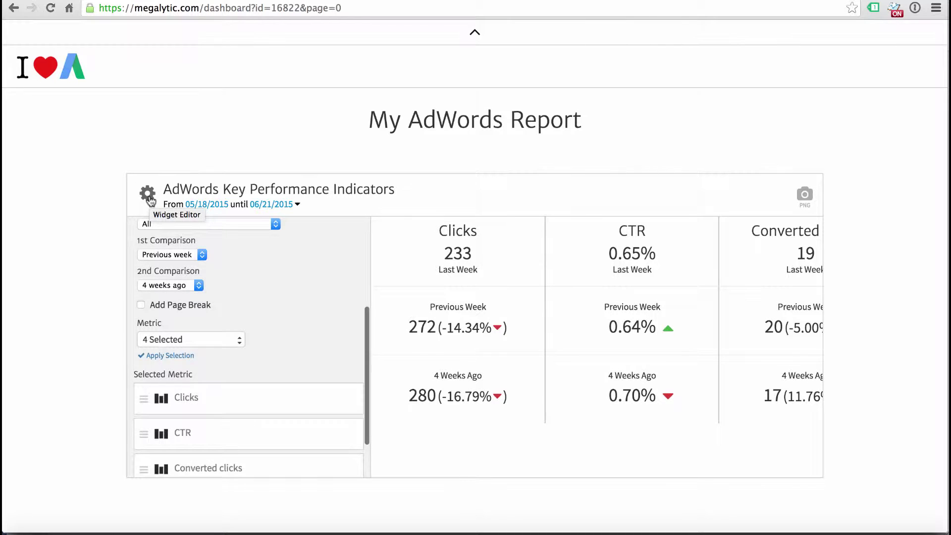
pyautogui.click(150, 200)
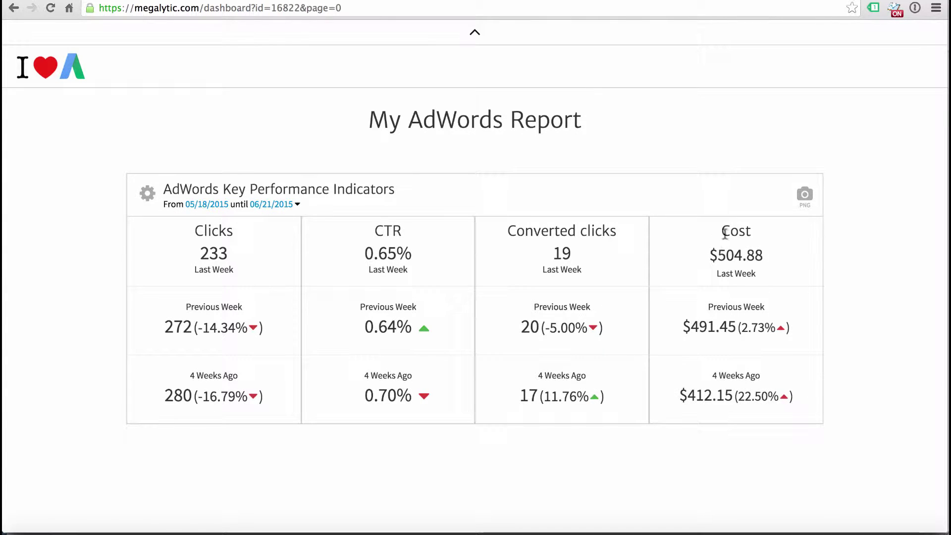
# - Switch the KPI widget to a Monthly period: May 2015 against April 2015 and May 2014
pyautogui.click(289, 210)
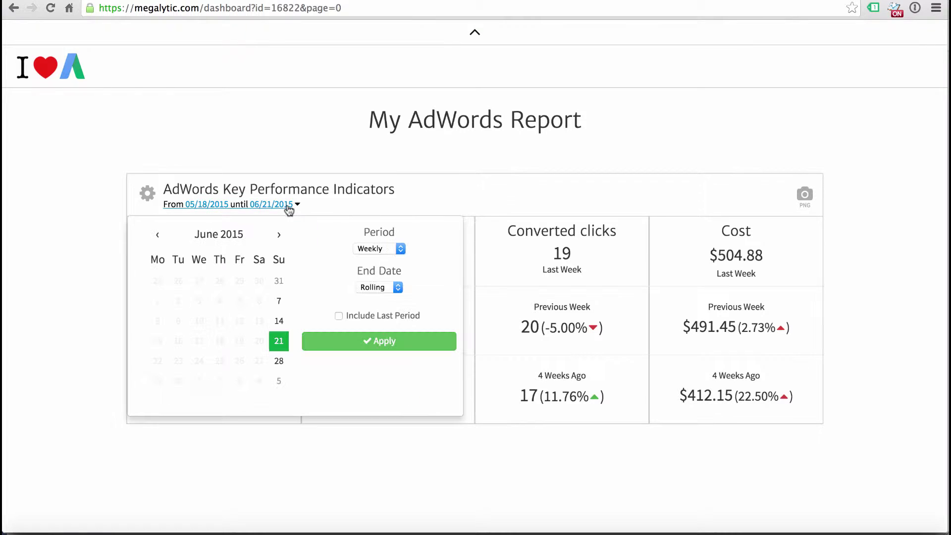
pyautogui.click(374, 248)
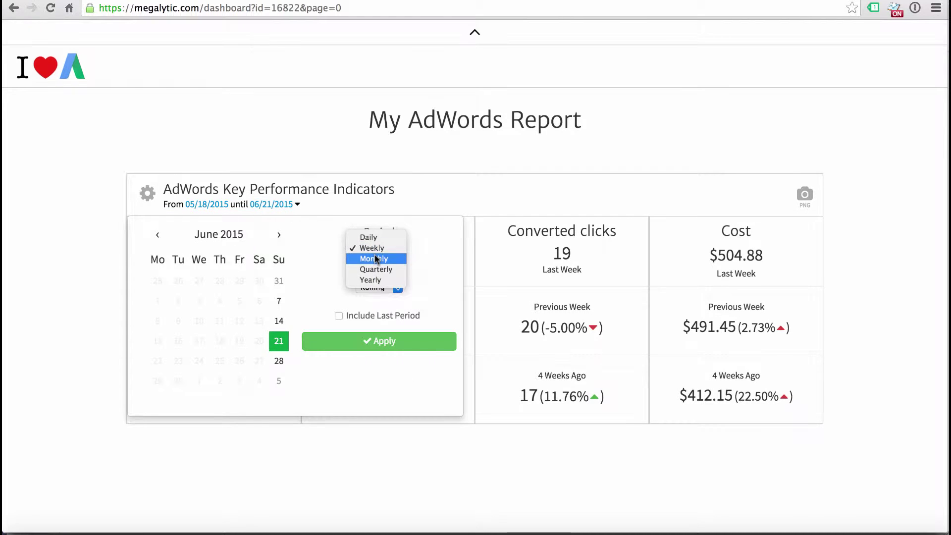
pyautogui.click(375, 258)
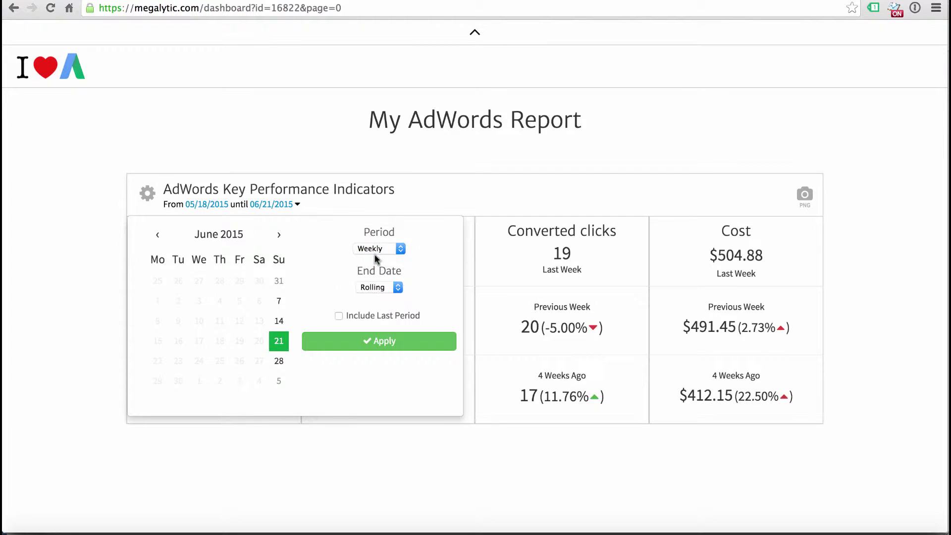
pyautogui.click(386, 342)
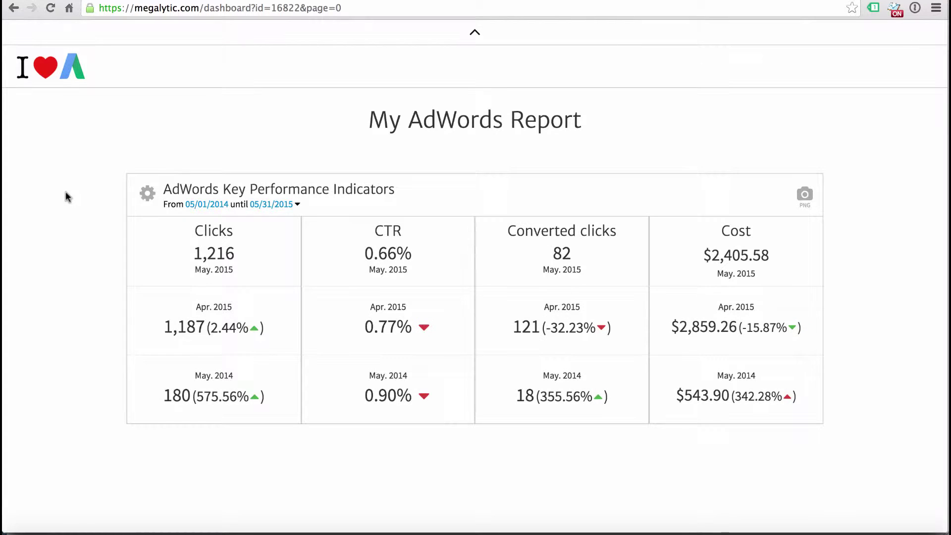
pyautogui.click(147, 194)
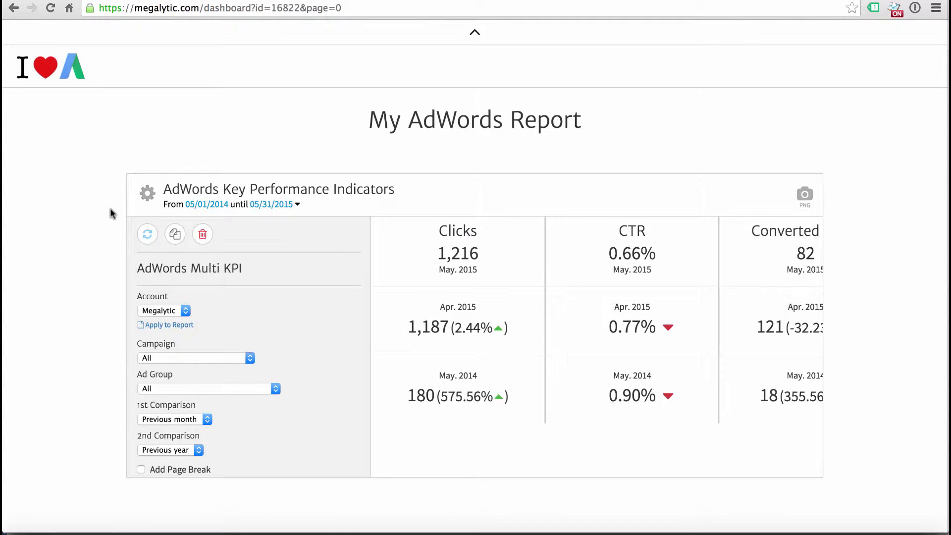
# - Filter the KPI widget to the Search - General campaign, giving 797 clicks
pyautogui.scroll(-1, 111, 213)
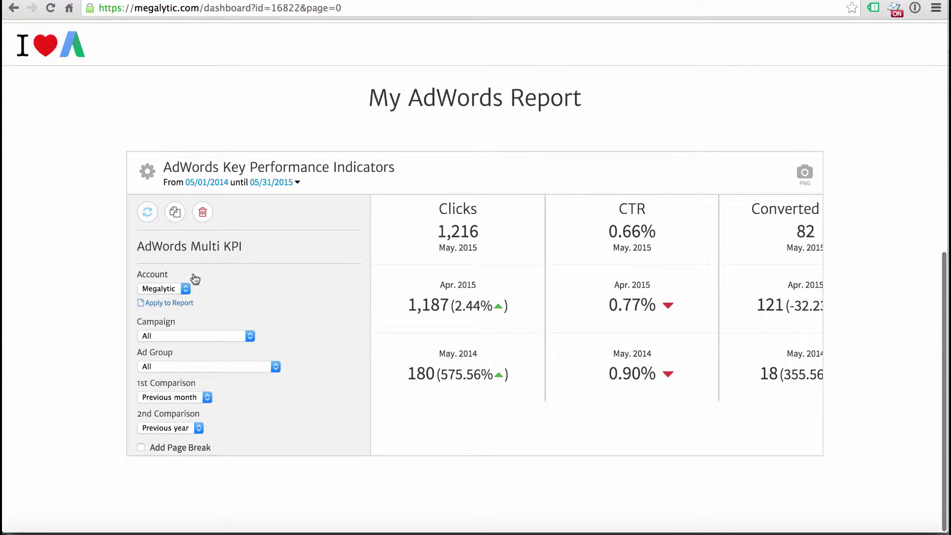
pyautogui.scroll(-3, 194, 279)
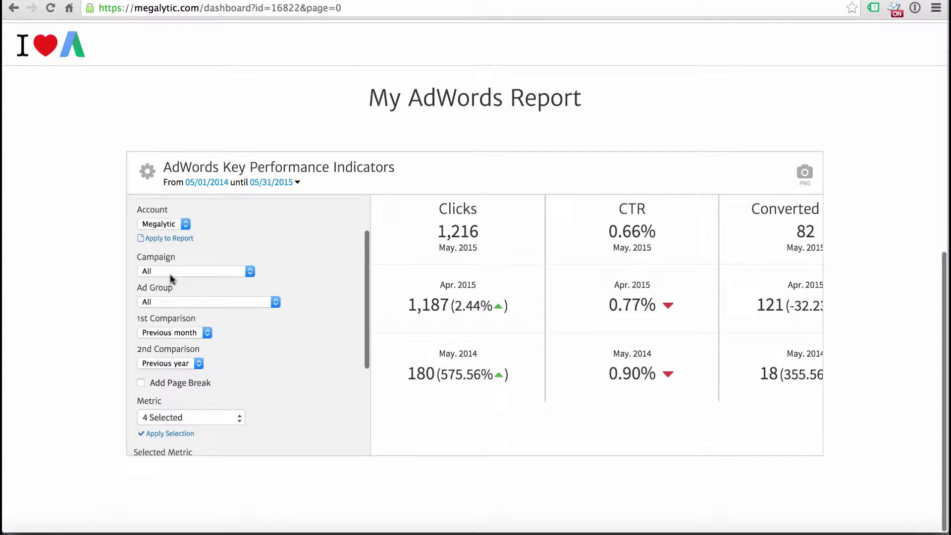
pyautogui.click(189, 272)
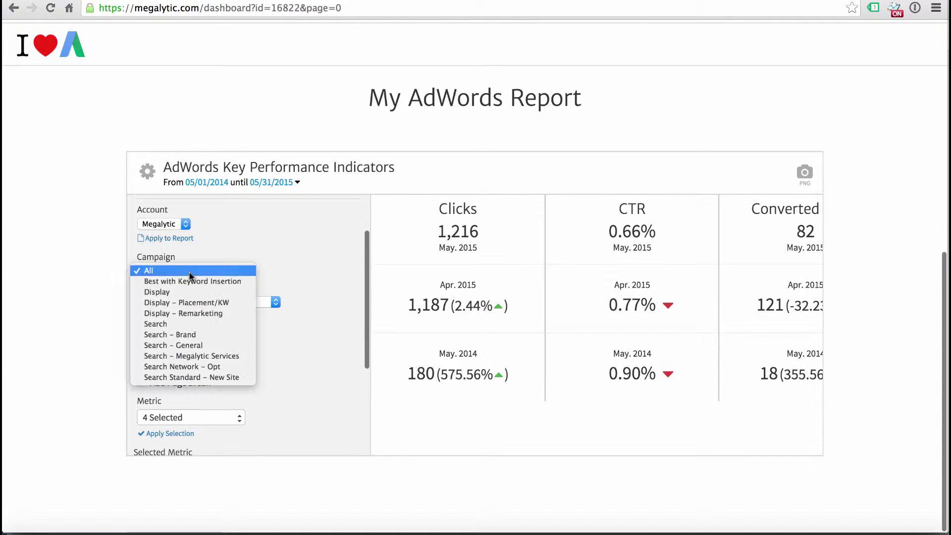
pyautogui.click(198, 346)
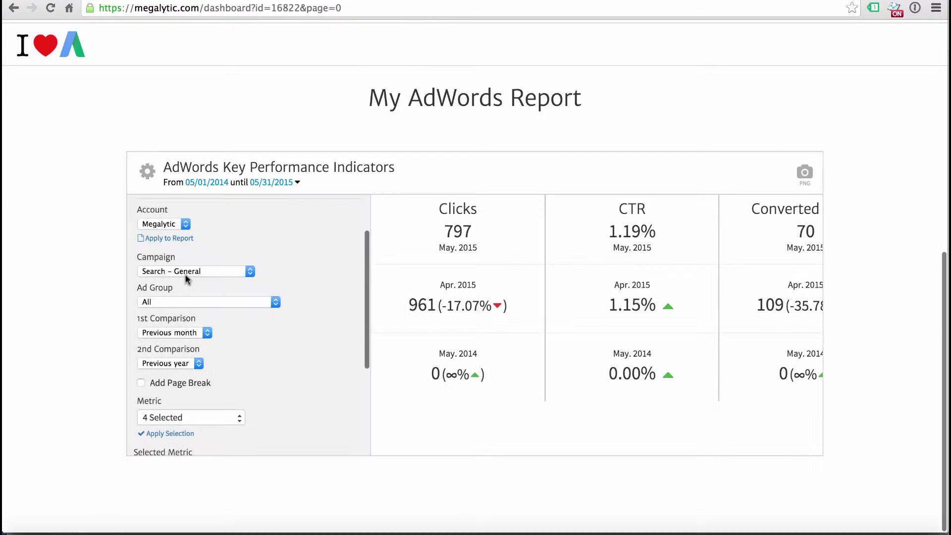
pyautogui.click(147, 171)
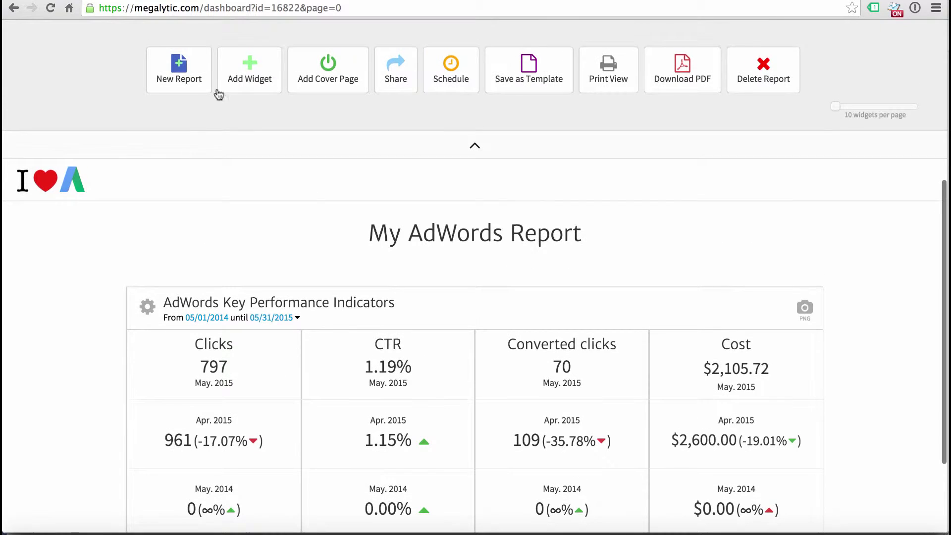
# - Place an AdWords Campaigns (Campaign Traffic) table widget beneath the KPI widget
pyautogui.click(248, 75)
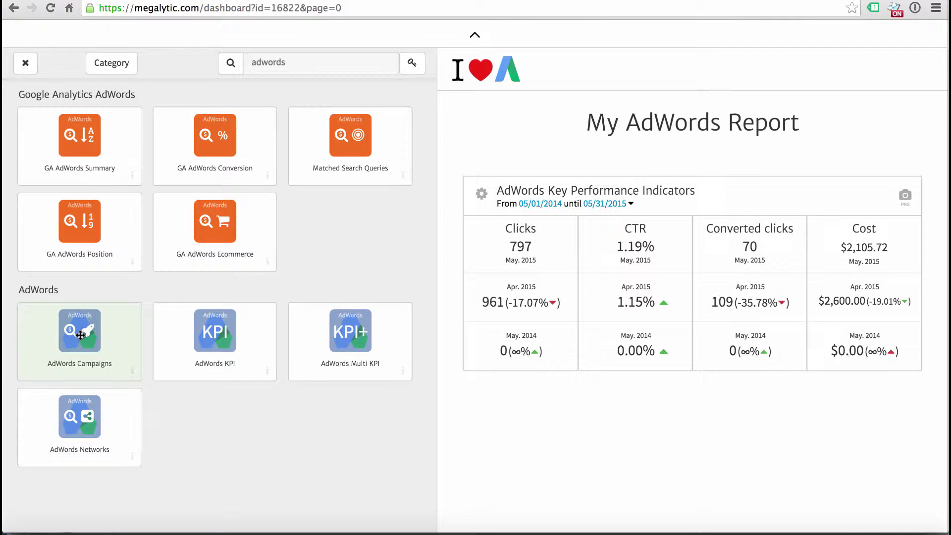
pyautogui.moveTo(80, 335); pyautogui.dragTo(606, 340)
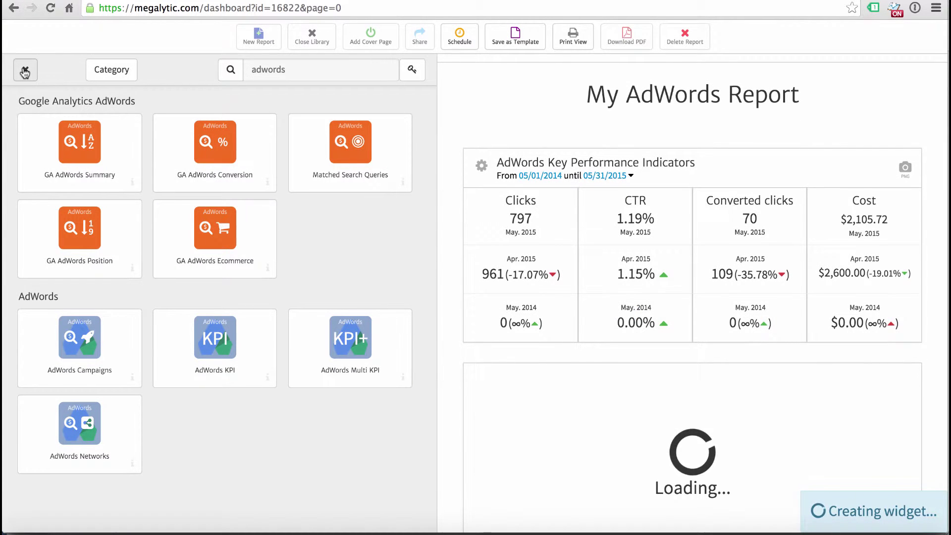
pyautogui.click(25, 72)
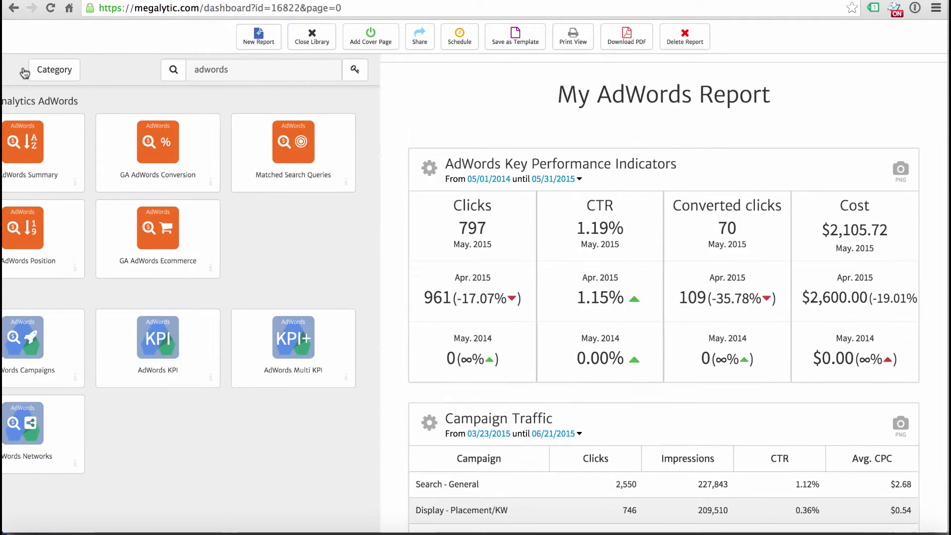
pyautogui.scroll(-5, 283, 299)
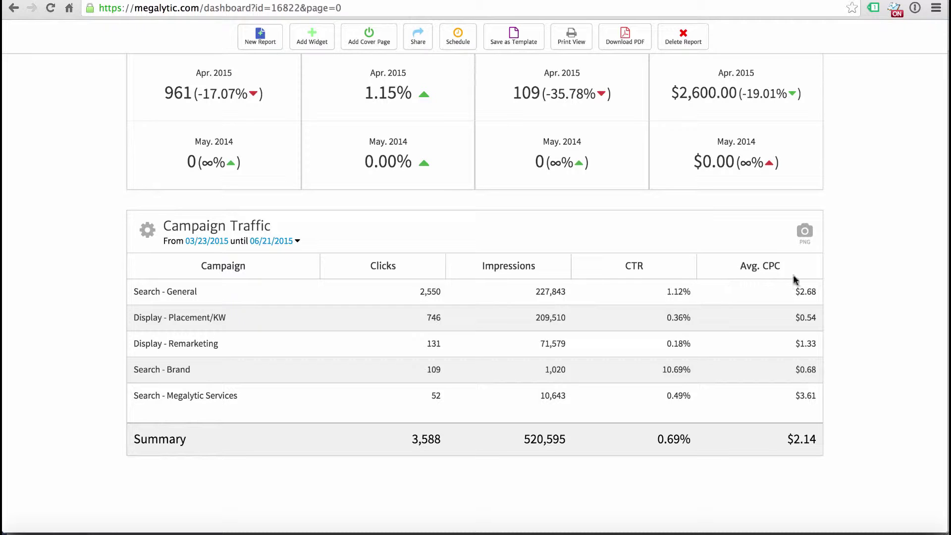
# - Set Campaign Traffic to Daily over the previous month, compared with the preceding period
pyautogui.click(290, 241)
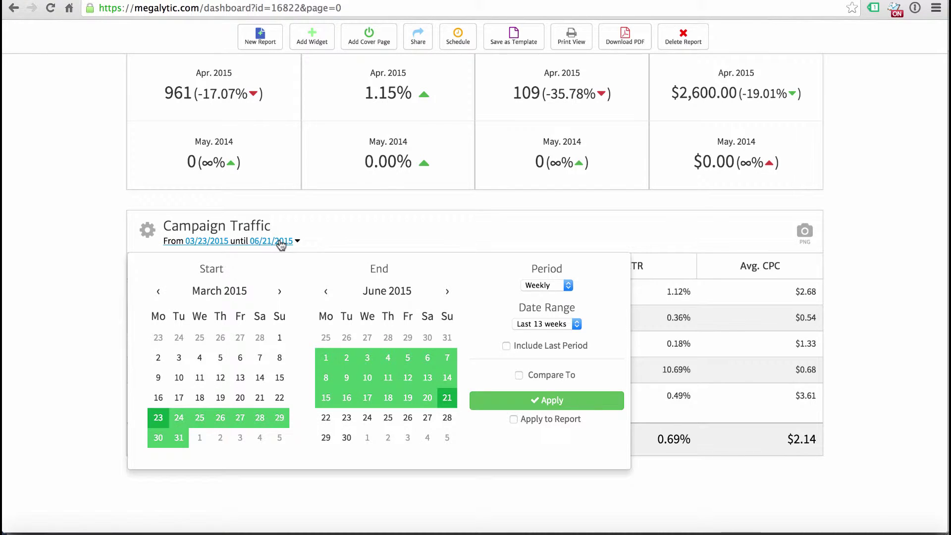
pyautogui.click(568, 285)
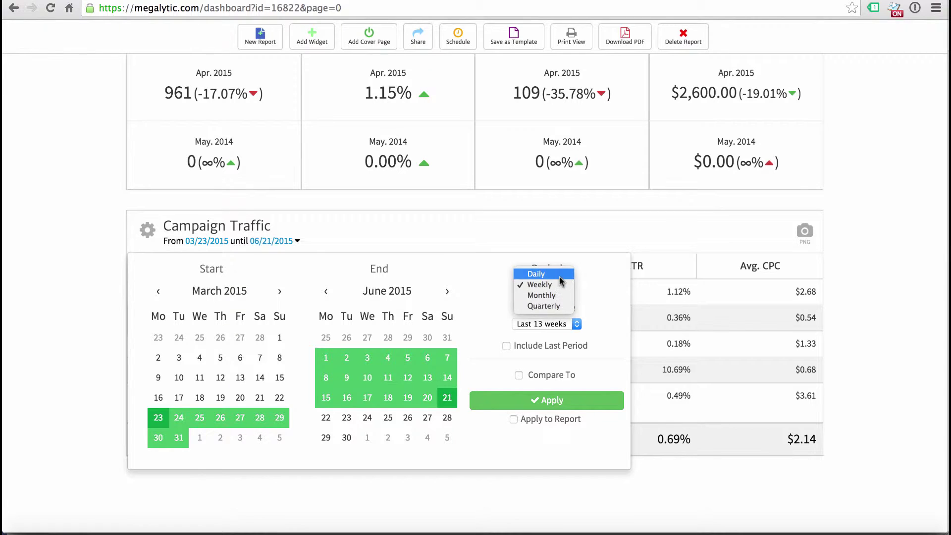
pyautogui.click(530, 272)
pyautogui.click(579, 326)
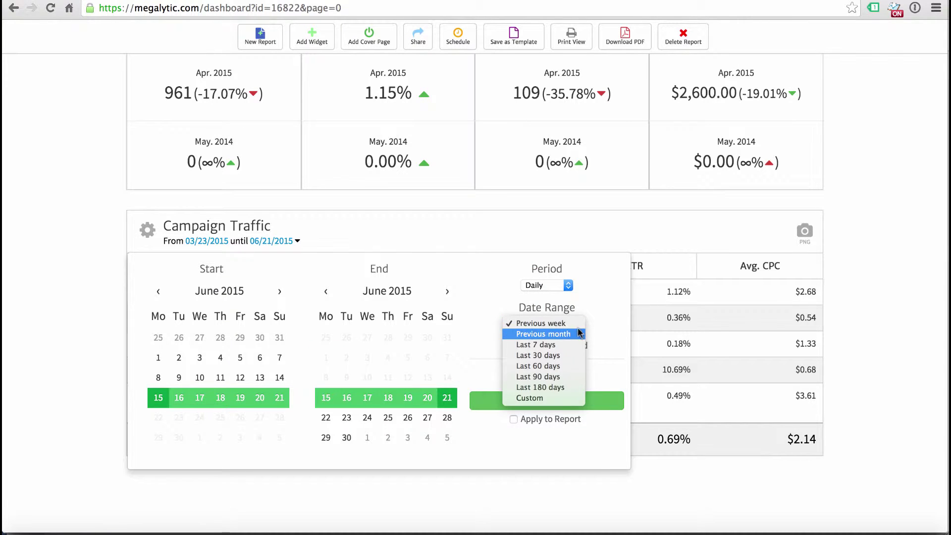
pyautogui.click(577, 333)
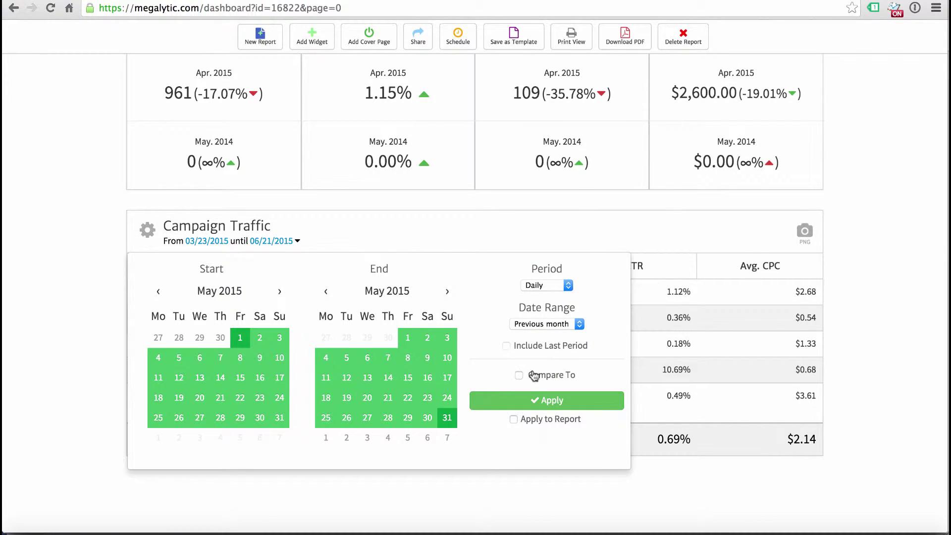
pyautogui.click(517, 375)
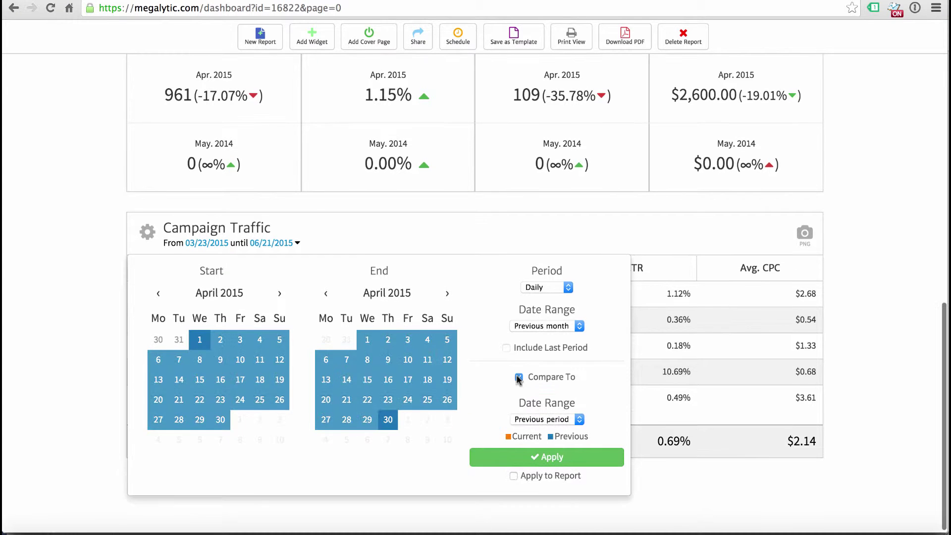
pyautogui.click(504, 455)
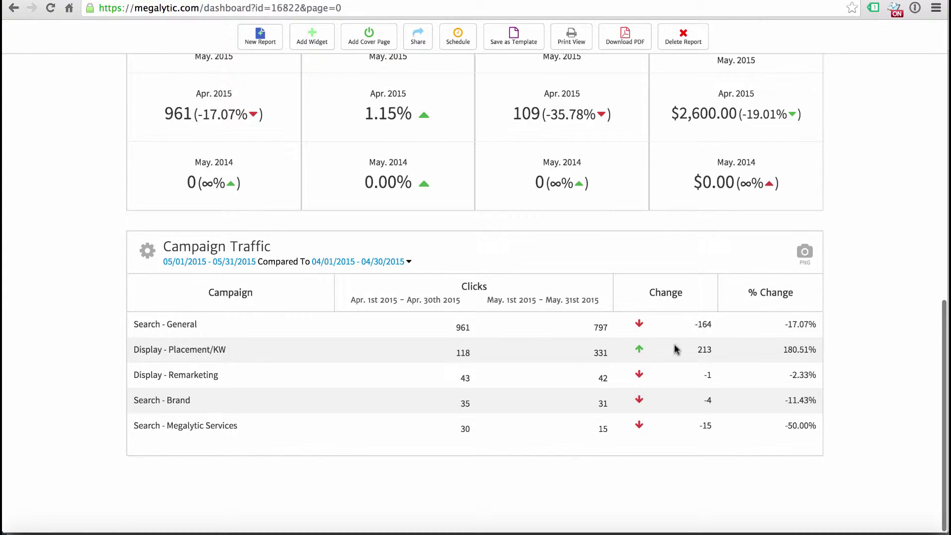
# - Change the Campaign Traffic table's compared column from Clicks to Cost
pyautogui.click(147, 251)
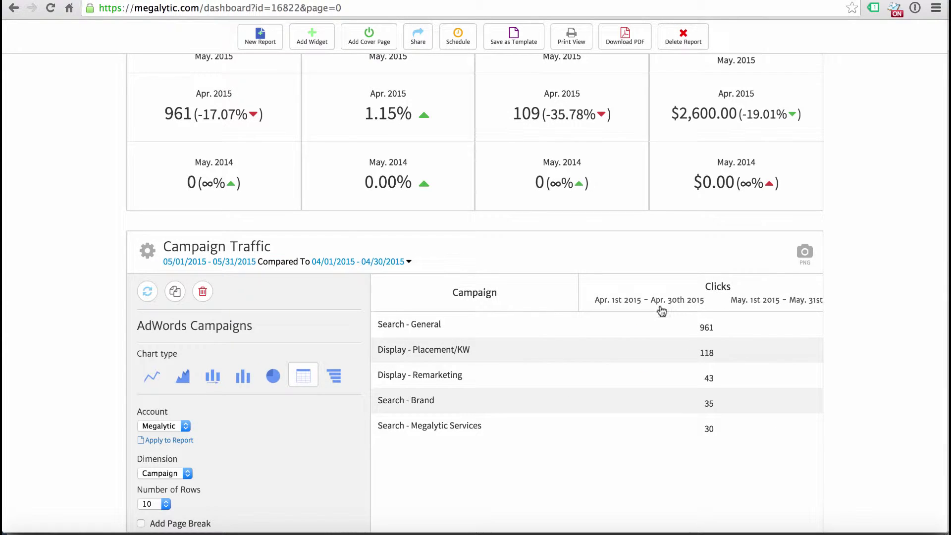
pyautogui.scroll(-5, 233, 393)
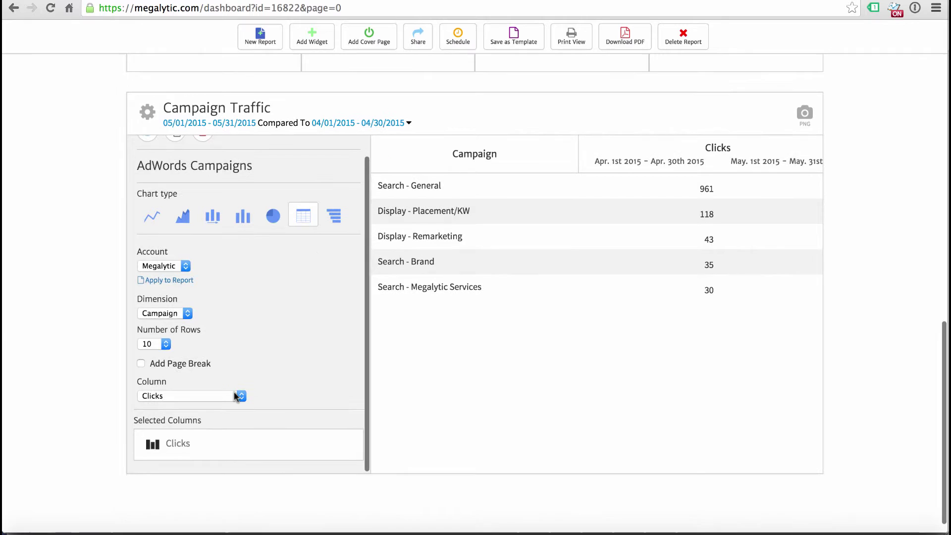
pyautogui.click(169, 396)
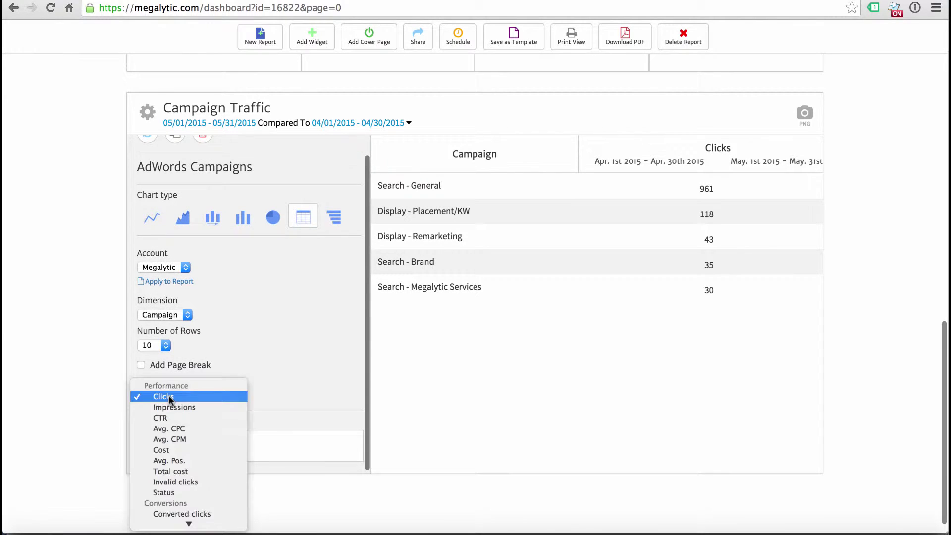
pyautogui.scroll(-2, 183, 429)
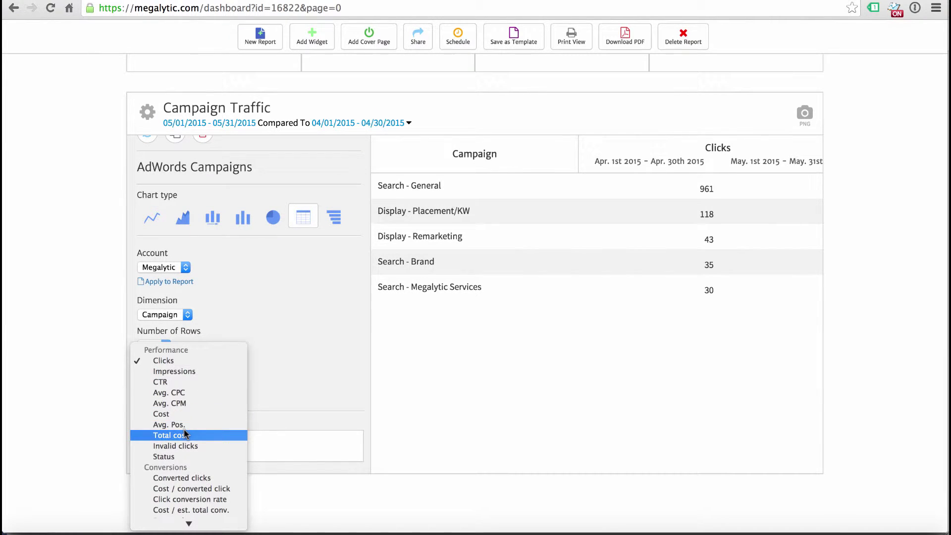
pyautogui.click(184, 415)
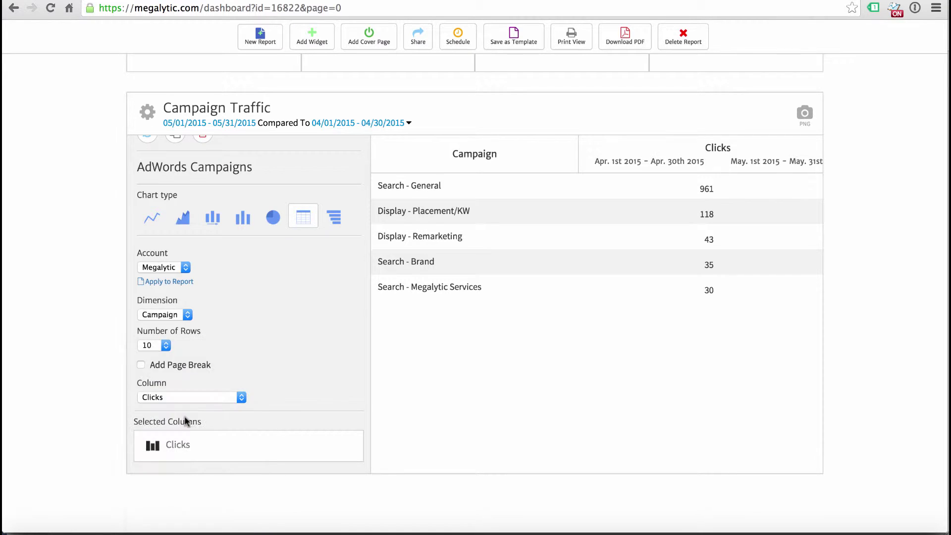
pyautogui.click(147, 112)
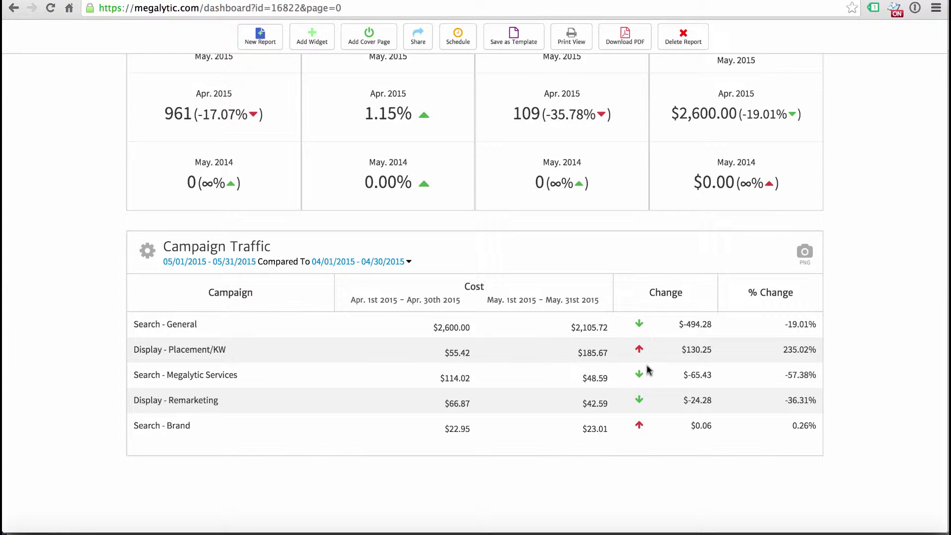
# - Turn off Compare To for Campaign Traffic, leaving only May 2015 figures
pyautogui.click(245, 263)
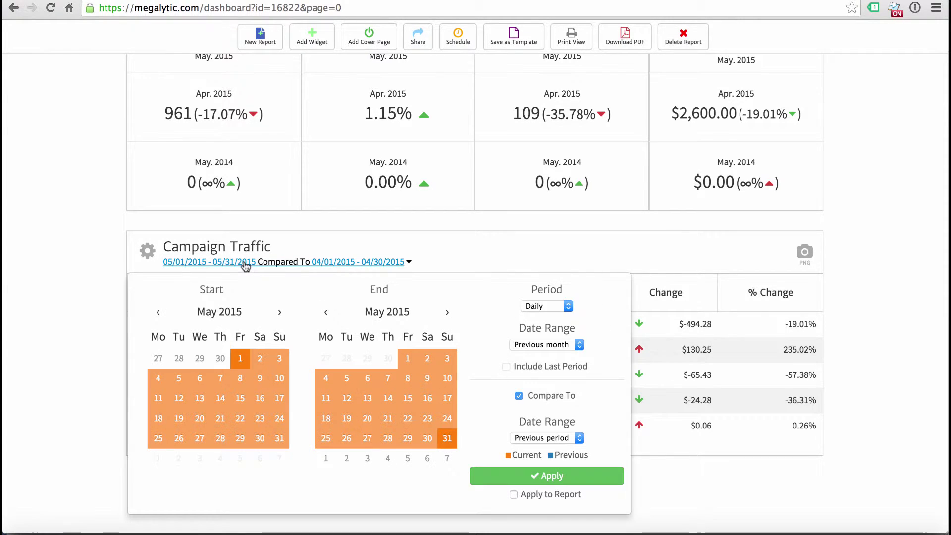
pyautogui.click(519, 396)
pyautogui.click(520, 420)
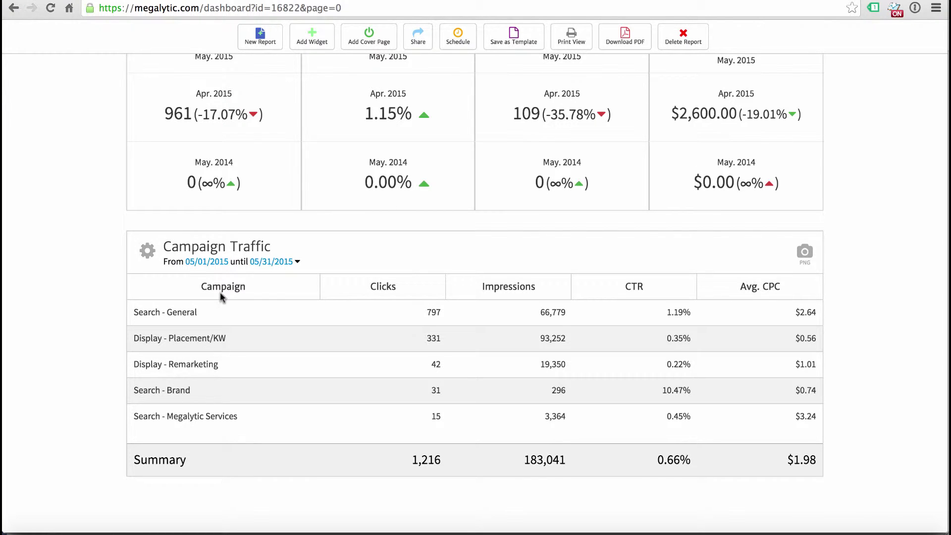
# - Change the Campaign Traffic widget's Dimension from Campaign to Ad group
pyautogui.click(147, 250)
pyautogui.scroll(-5, 209, 318)
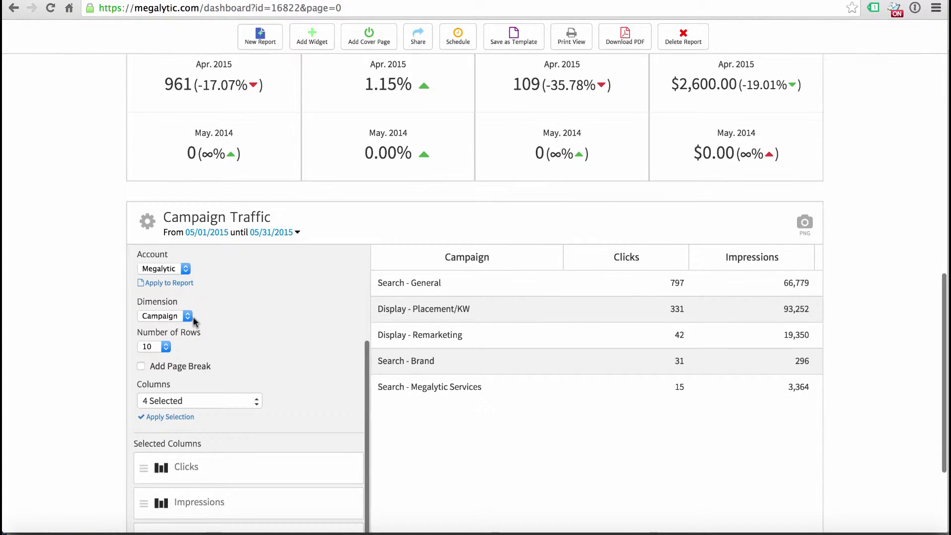
pyautogui.click(187, 317)
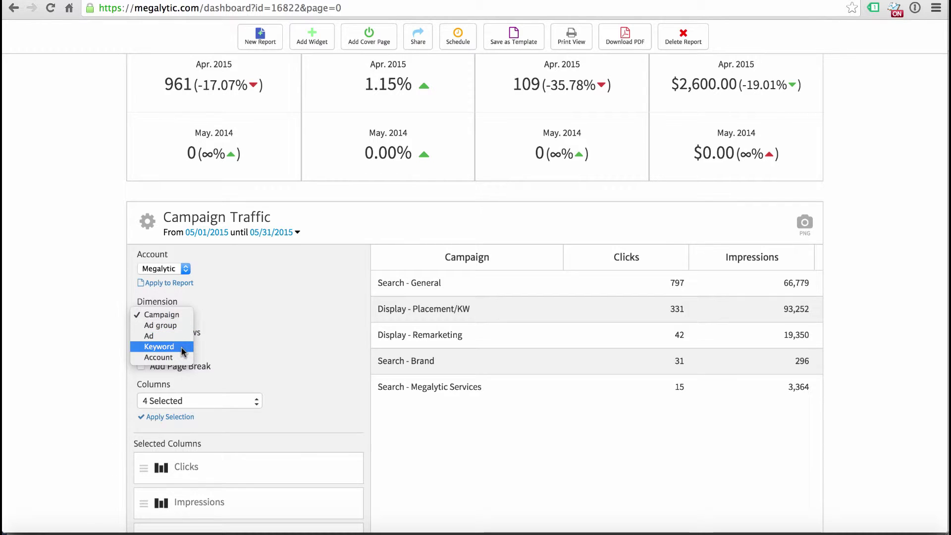
pyautogui.click(268, 318)
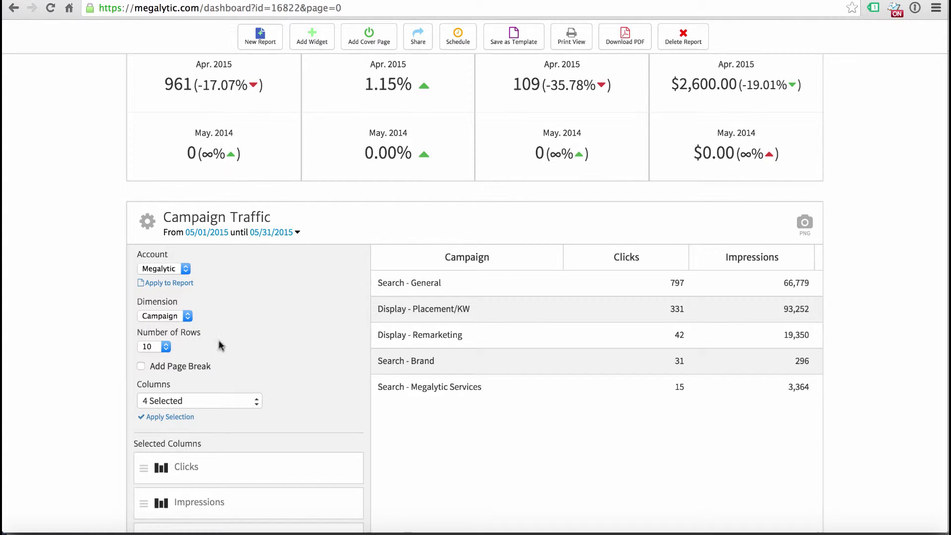
pyautogui.click(187, 316)
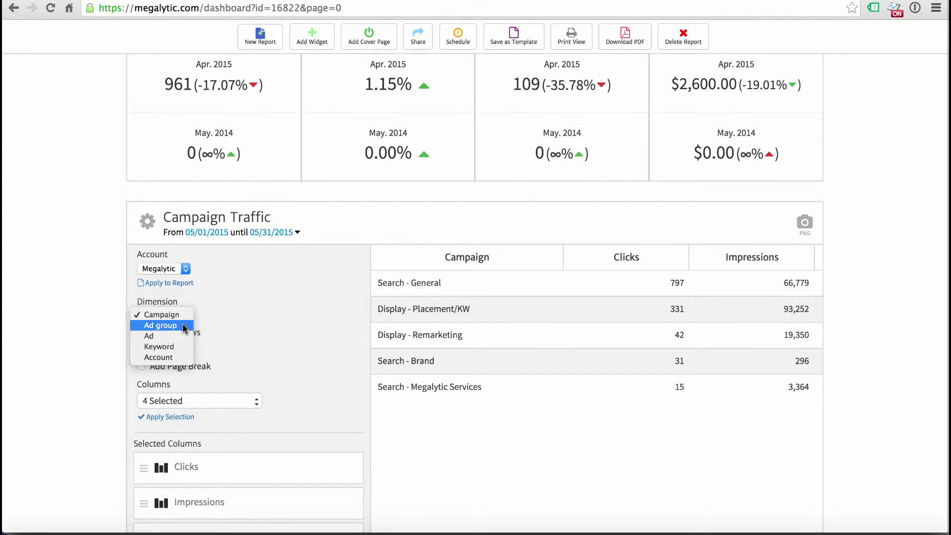
pyautogui.click(182, 325)
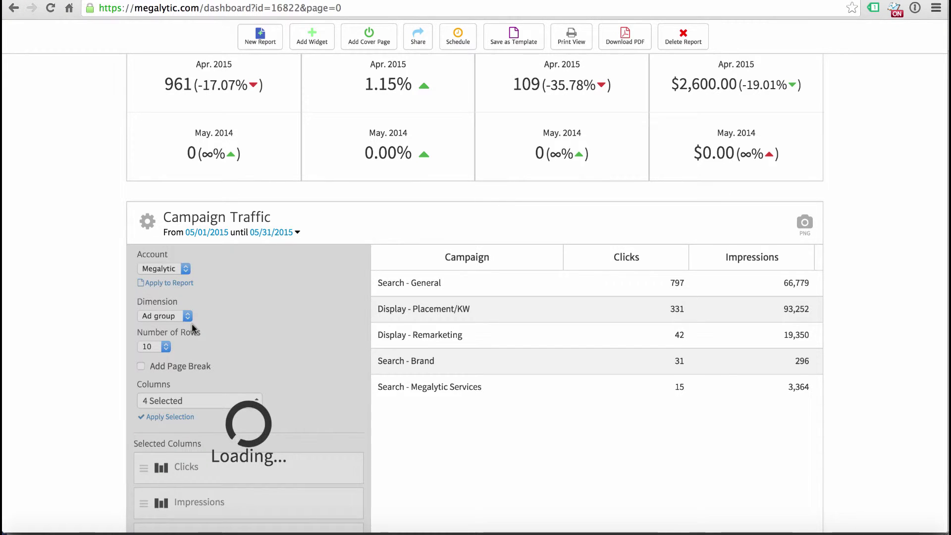
# - Filter the widget to the Search – General campaign and set its Dimension to Keyword
pyautogui.click(195, 345)
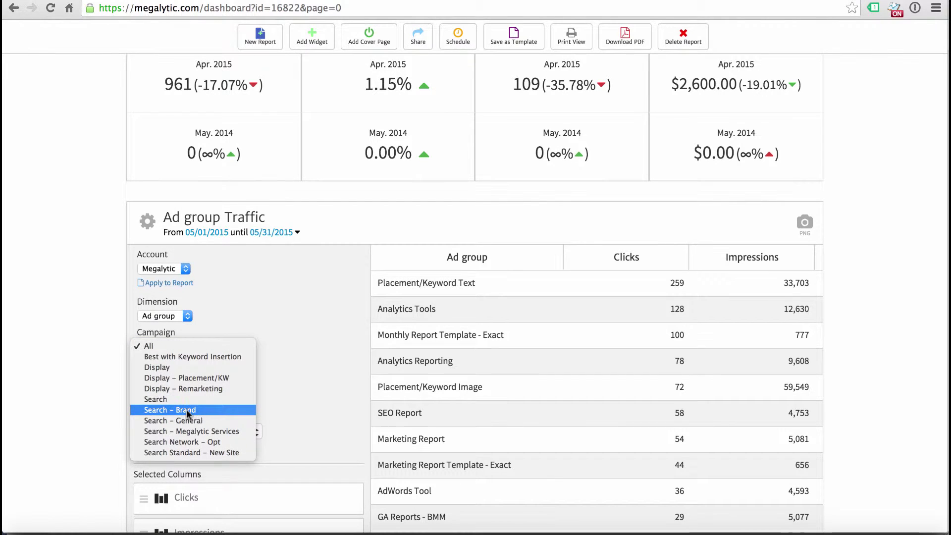
pyautogui.press('Escape')
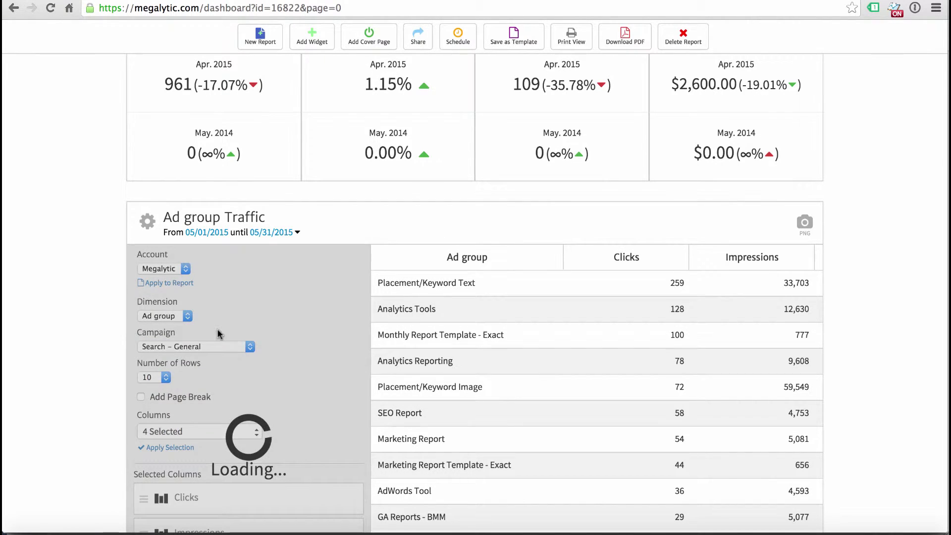
pyautogui.click(187, 317)
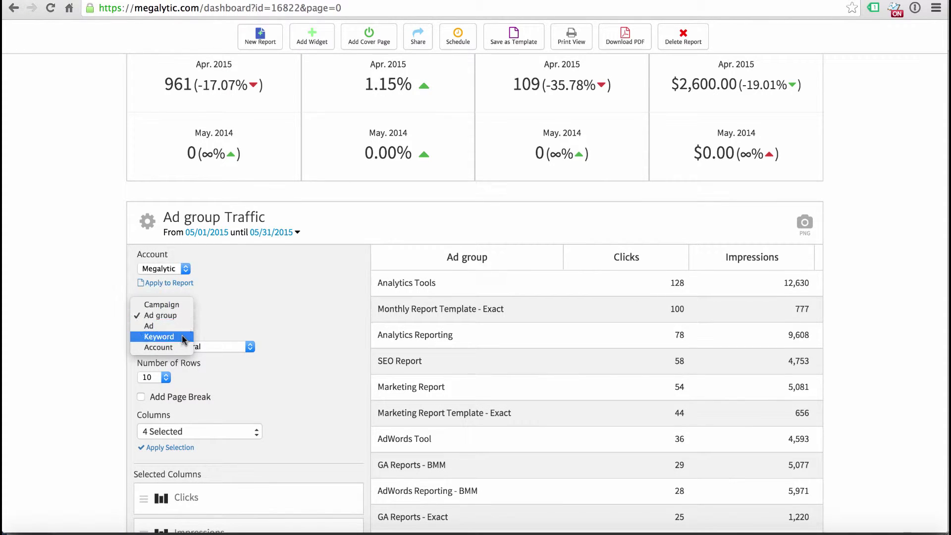
pyautogui.click(182, 337)
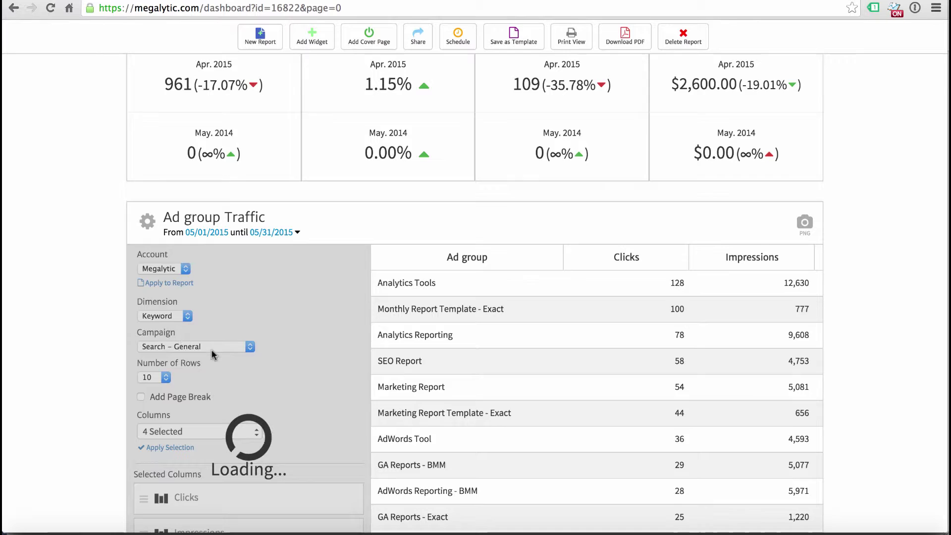
pyautogui.scroll(-5, 416, 365)
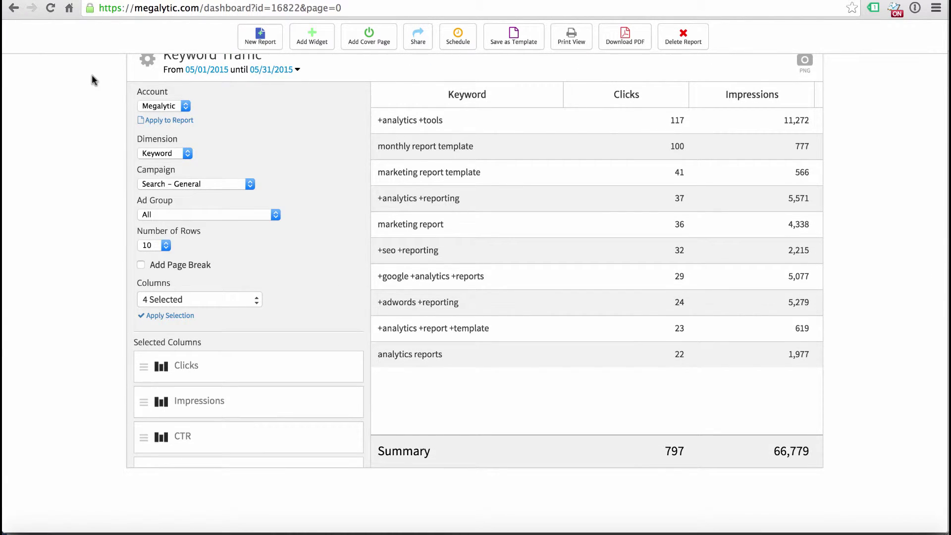
pyautogui.scroll(1, 91, 79)
pyautogui.click(147, 72)
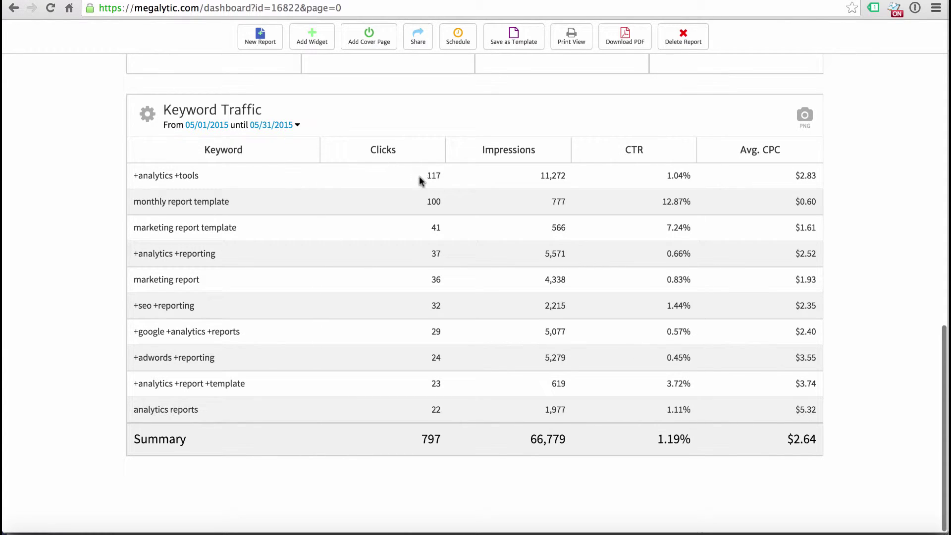
pyautogui.click(147, 114)
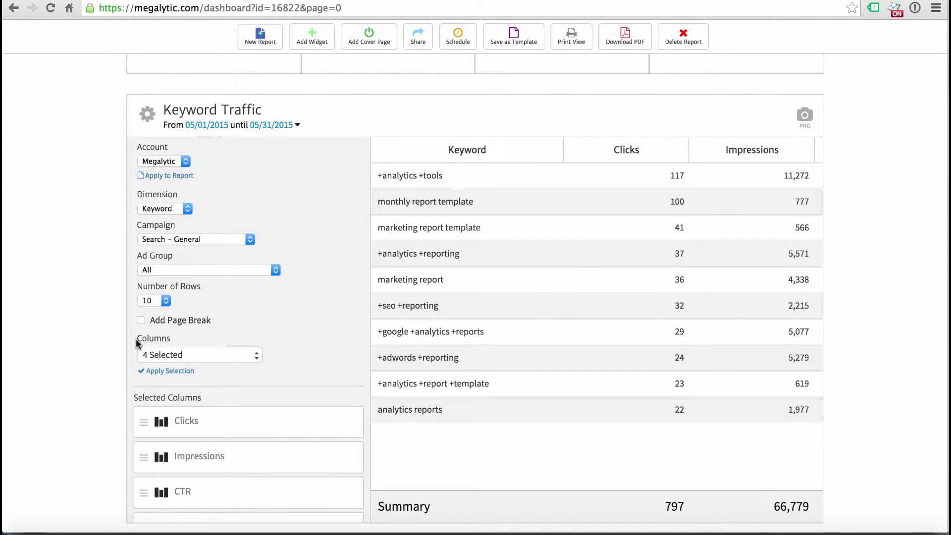
# - Replace the CTR and Avg. CPC columns with Cost and Converted clicks, then apply the selection
pyautogui.click(198, 358)
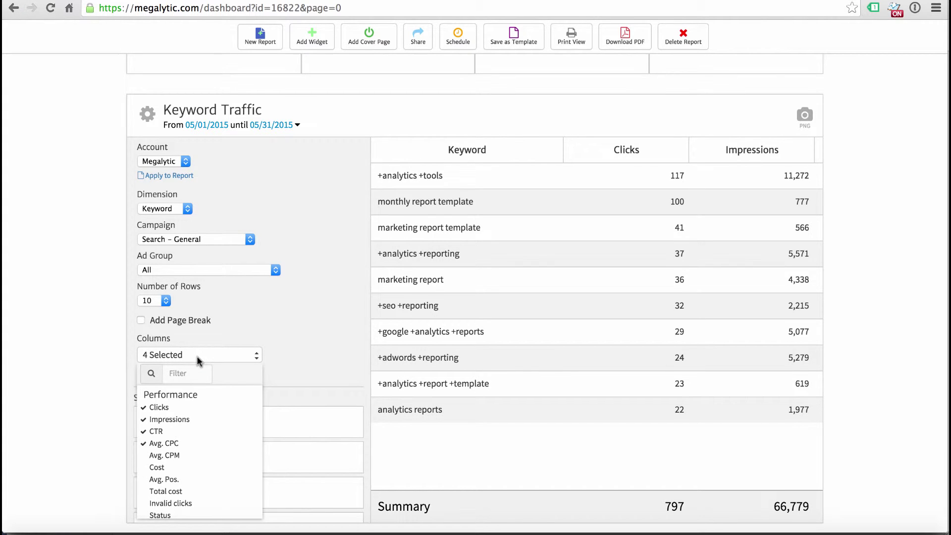
pyautogui.click(172, 435)
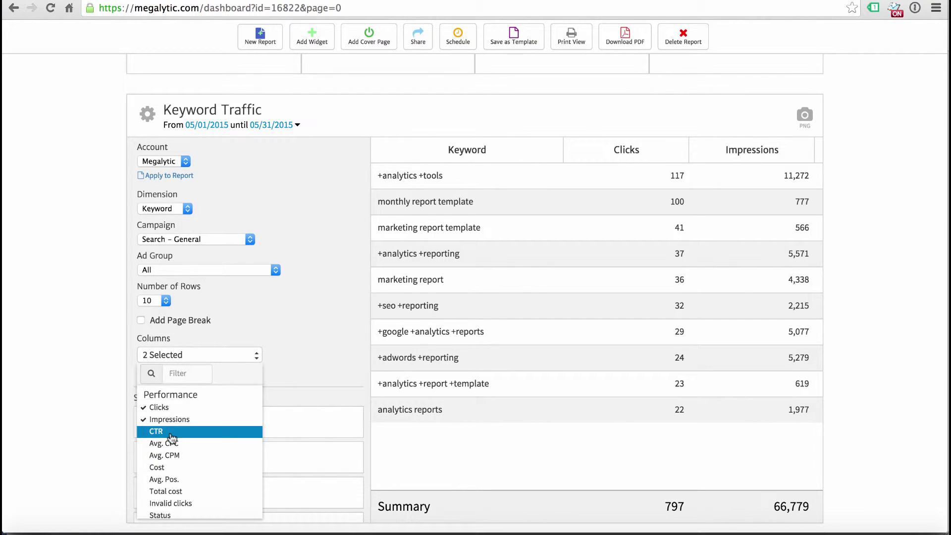
pyautogui.scroll(-4, 171, 436)
pyautogui.click(193, 480)
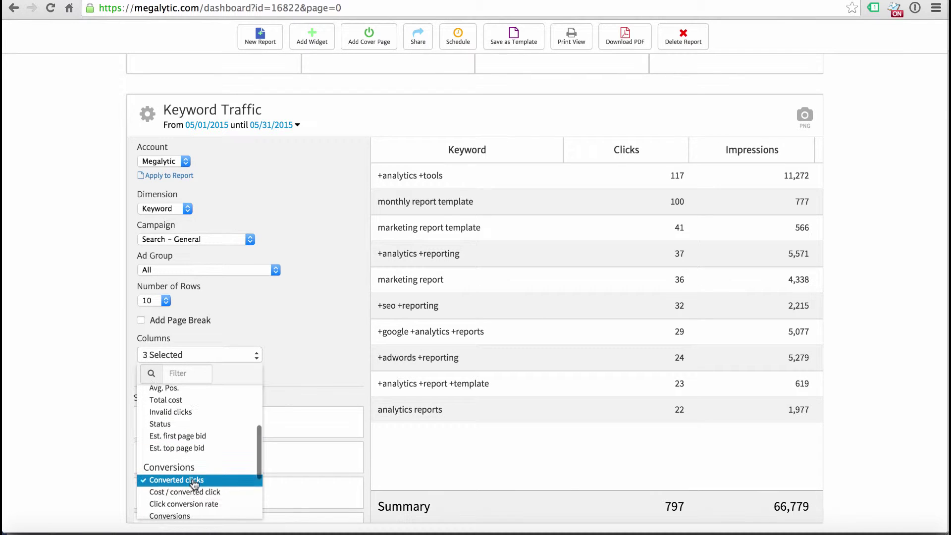
pyautogui.scroll(2, 179, 436)
pyautogui.click(185, 421)
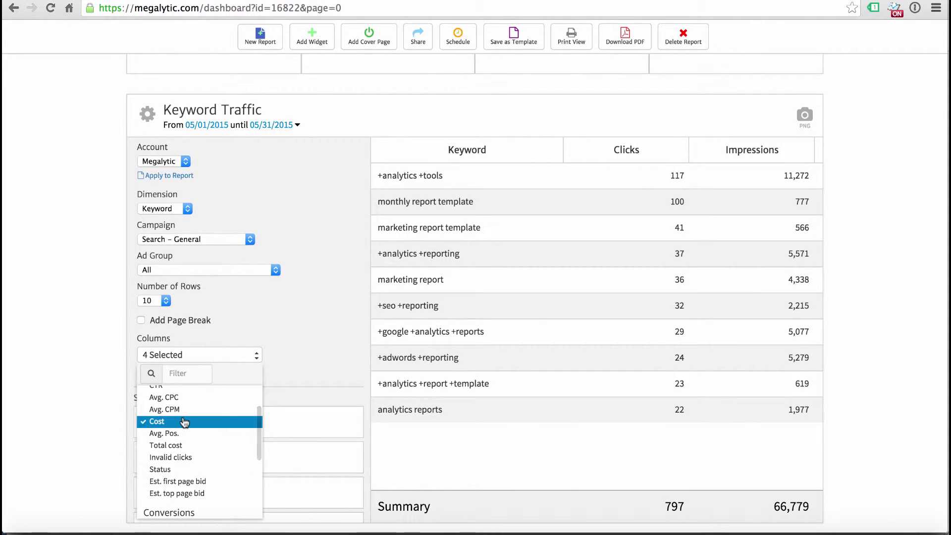
pyautogui.click(307, 348)
pyautogui.click(192, 370)
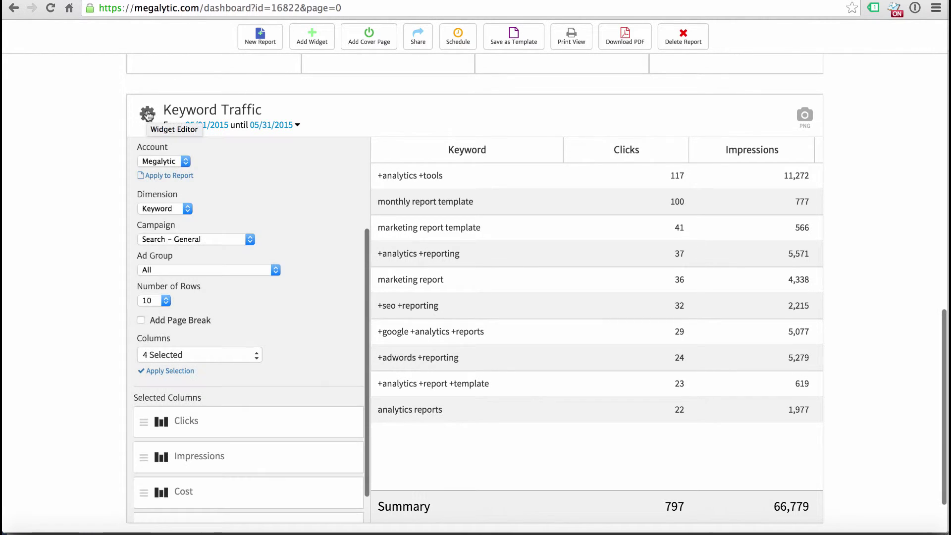
pyautogui.click(147, 114)
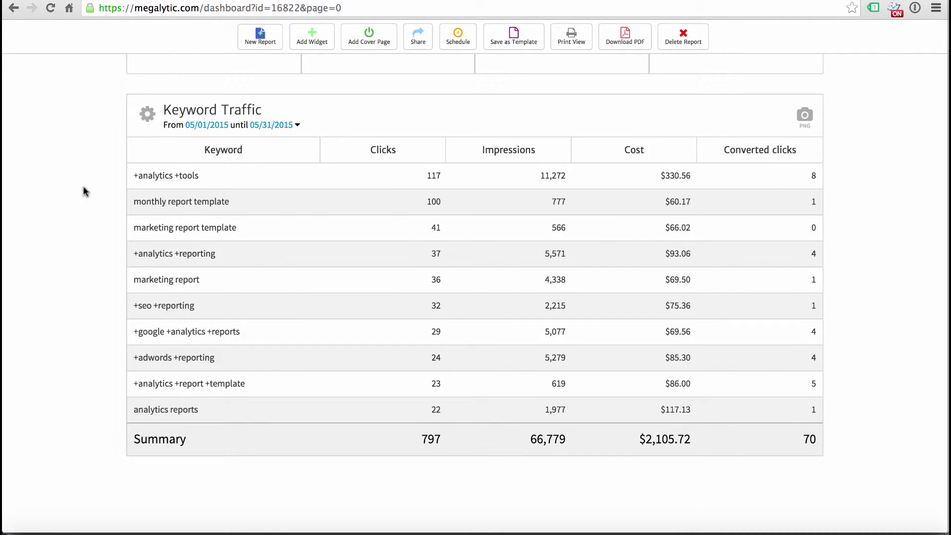
# - Drag an AdWords Networks widget from the widget library to below the Keyword Traffic table
pyautogui.click(312, 40)
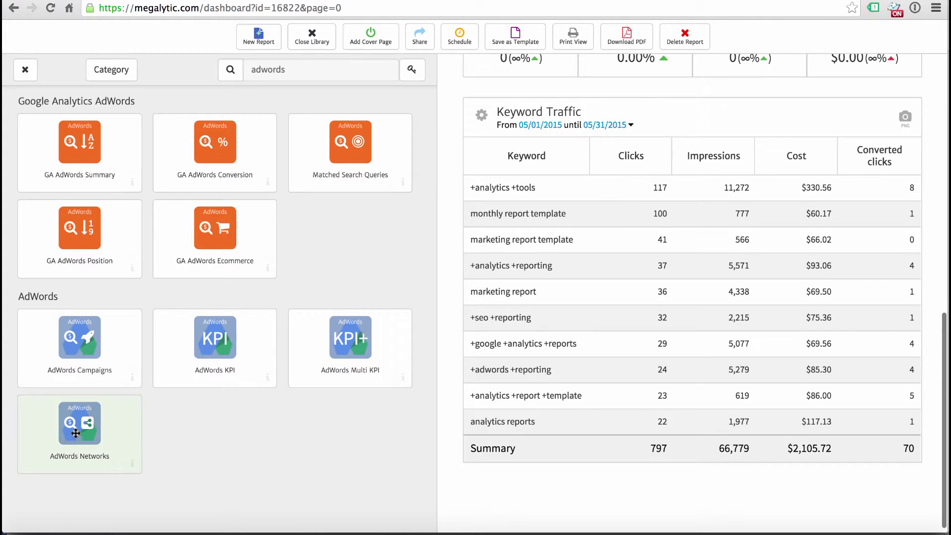
pyautogui.moveTo(76, 433); pyautogui.dragTo(538, 466)
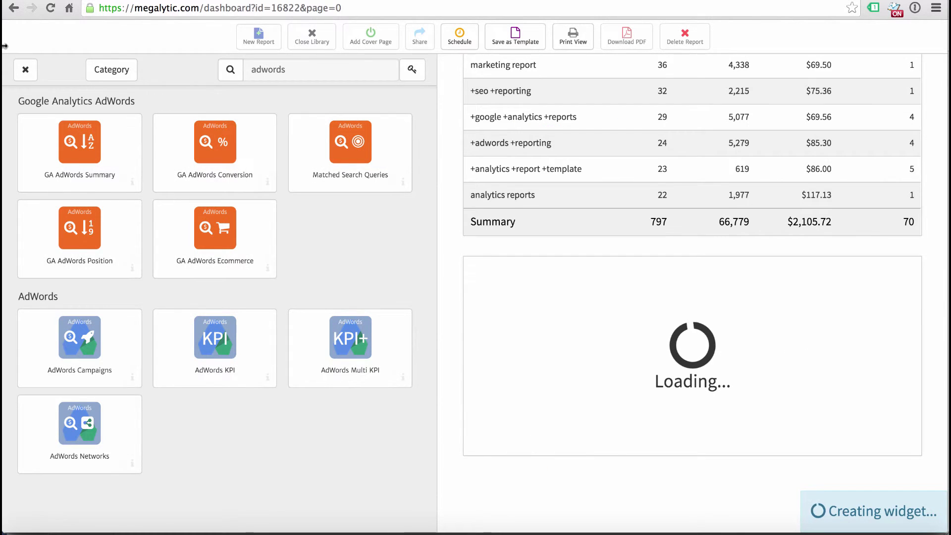
pyautogui.click(22, 73)
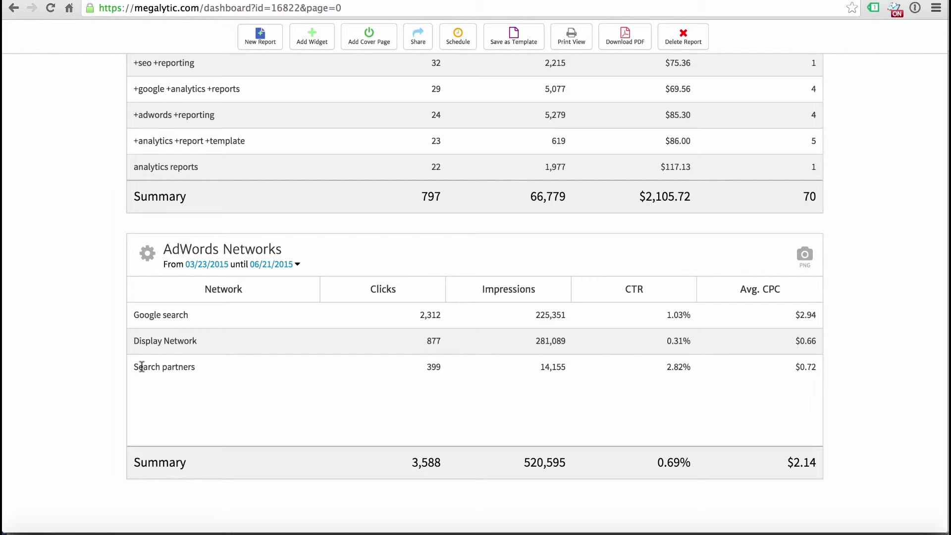
# - Set the AdWords Networks widget's Dimension to Device
pyautogui.click(146, 255)
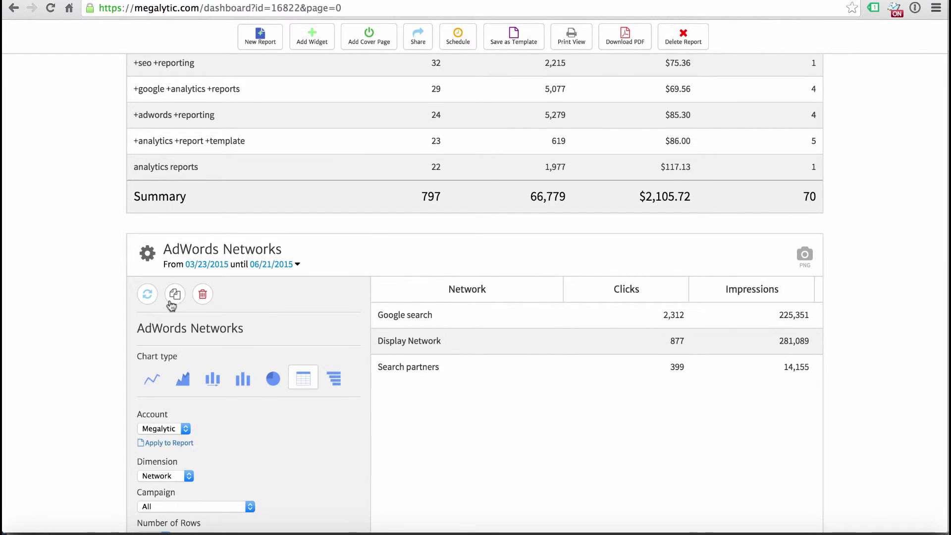
pyautogui.click(182, 476)
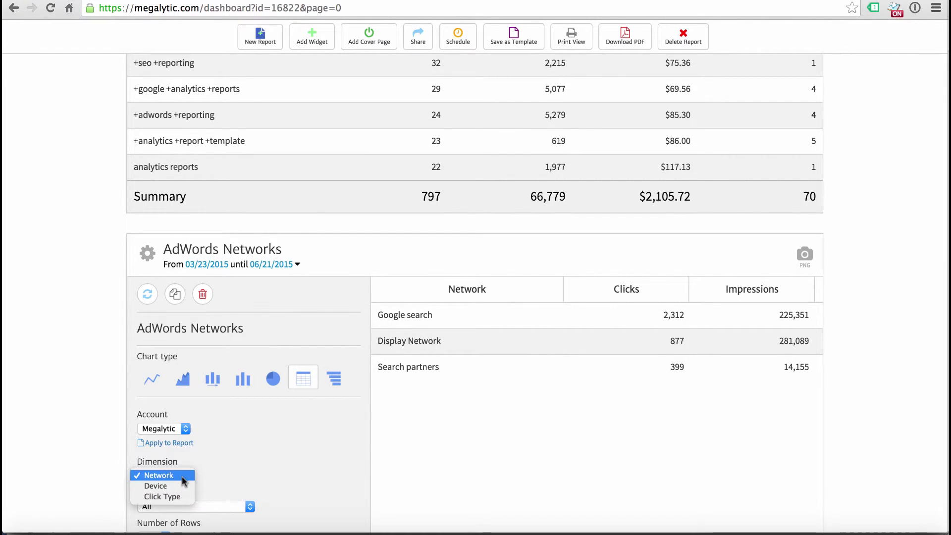
pyautogui.click(180, 484)
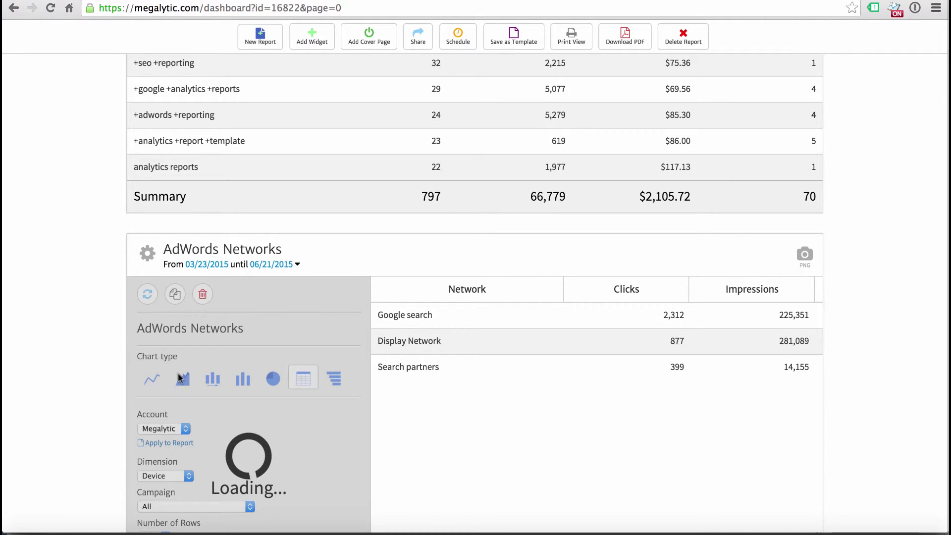
pyautogui.click(149, 255)
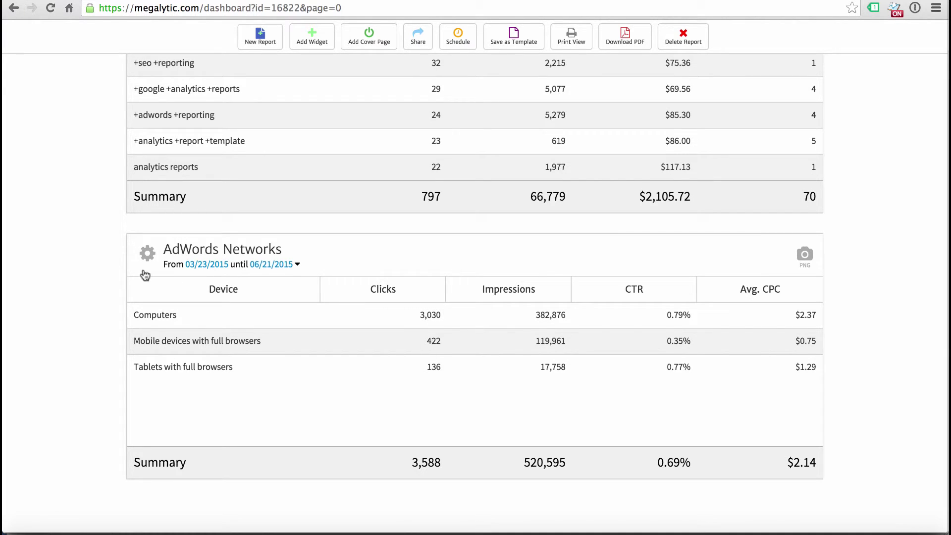
# - Switch the AdWords Networks breakdown to Click Type, showing Sitelink and Headline rows
pyautogui.click(147, 254)
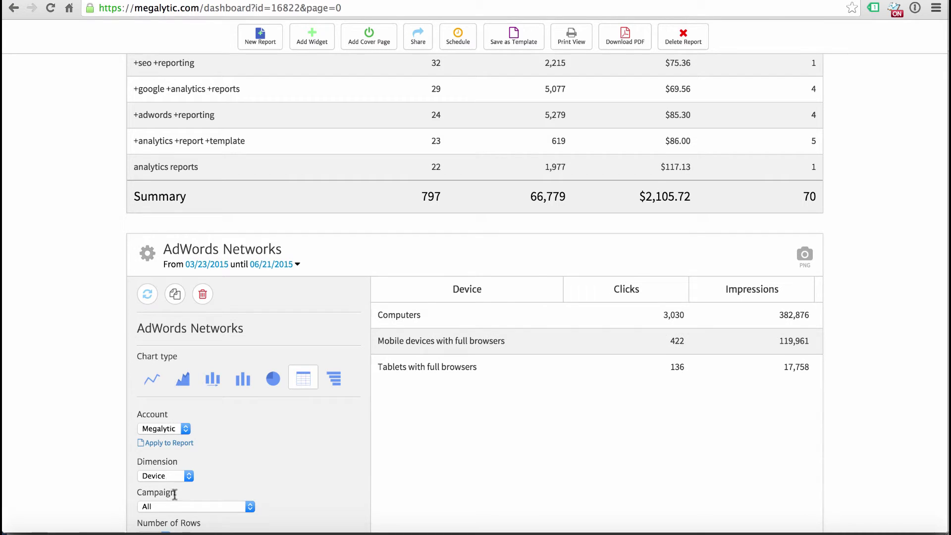
pyautogui.click(183, 477)
pyautogui.click(186, 479)
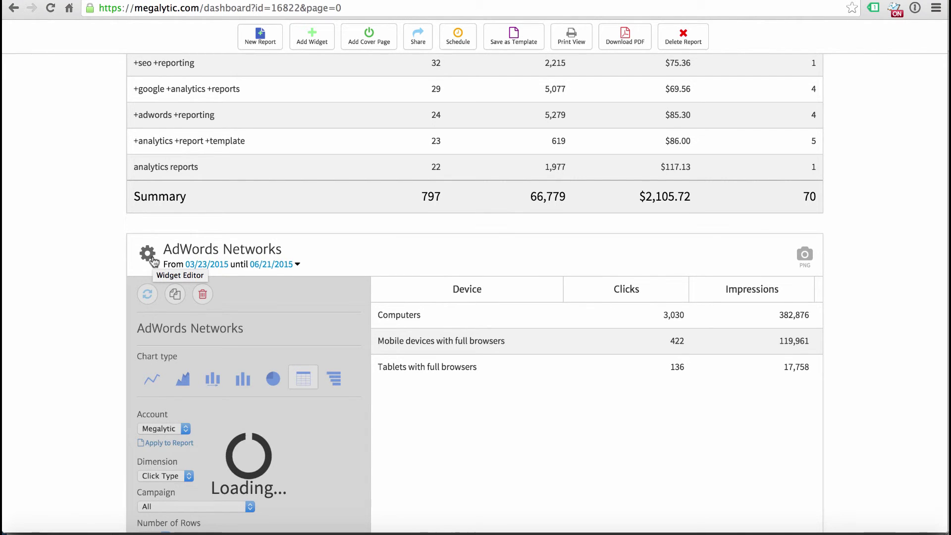
pyautogui.click(153, 259)
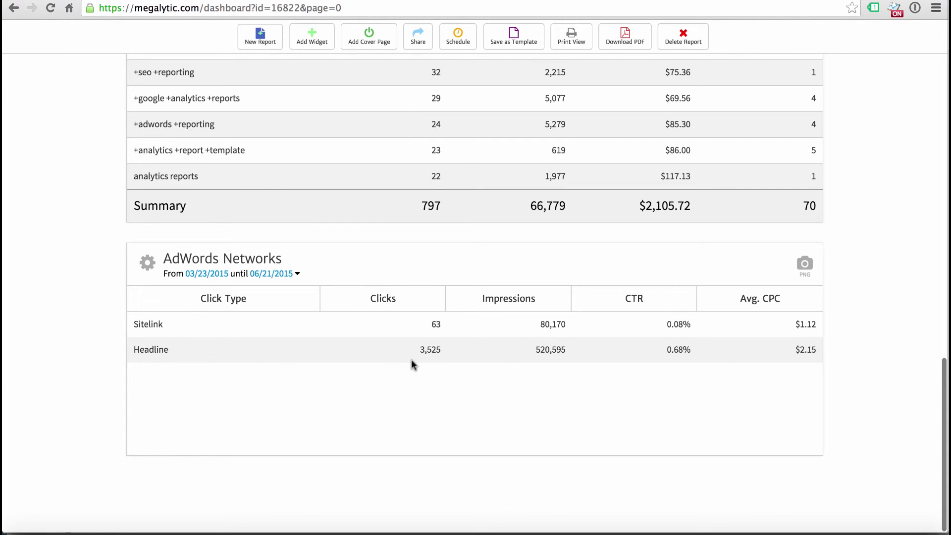
# - Leave the AdWords Networks campaign filter at All and close the widget settings
pyautogui.click(147, 263)
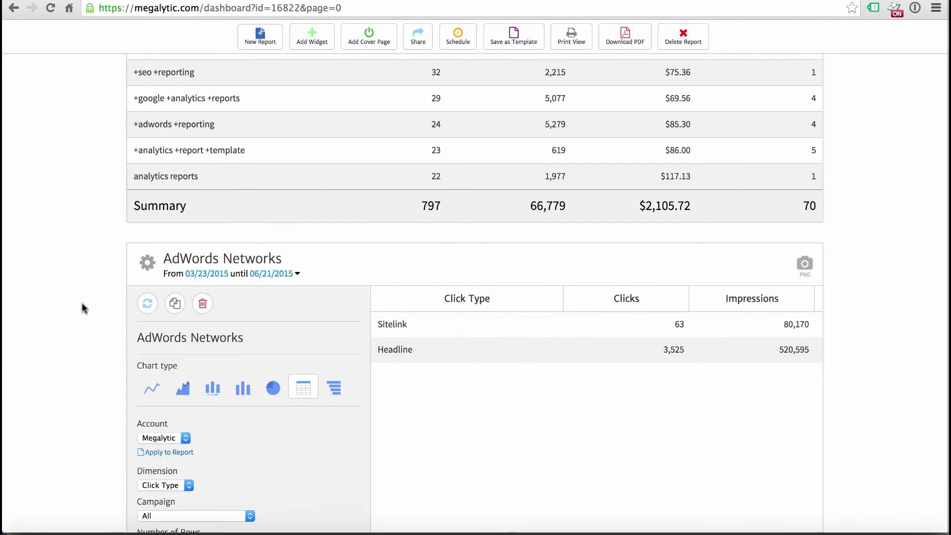
pyautogui.scroll(-5, 82, 304)
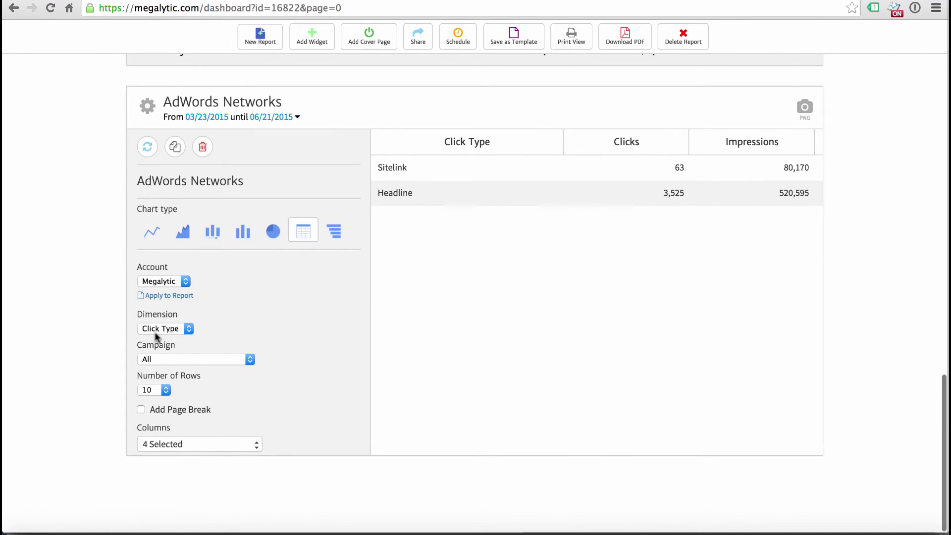
pyautogui.click(192, 357)
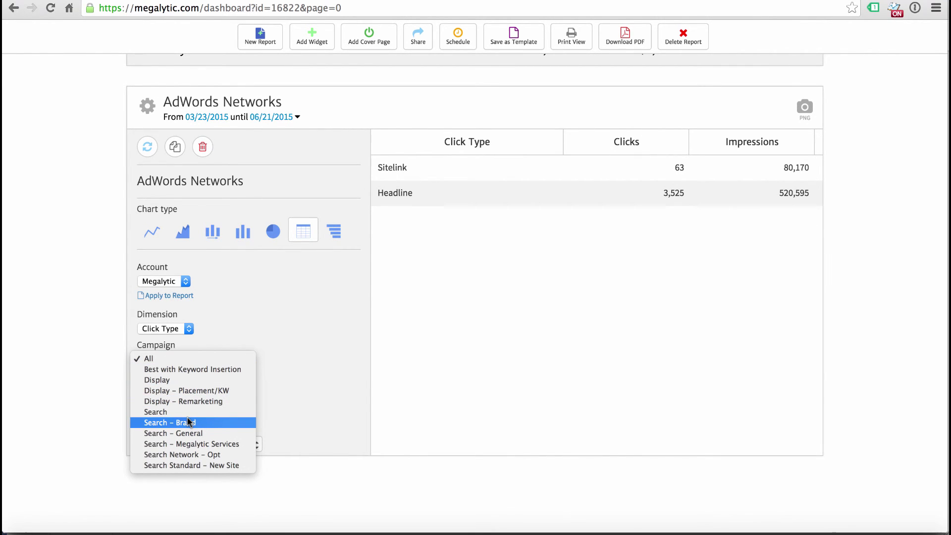
pyautogui.click(237, 323)
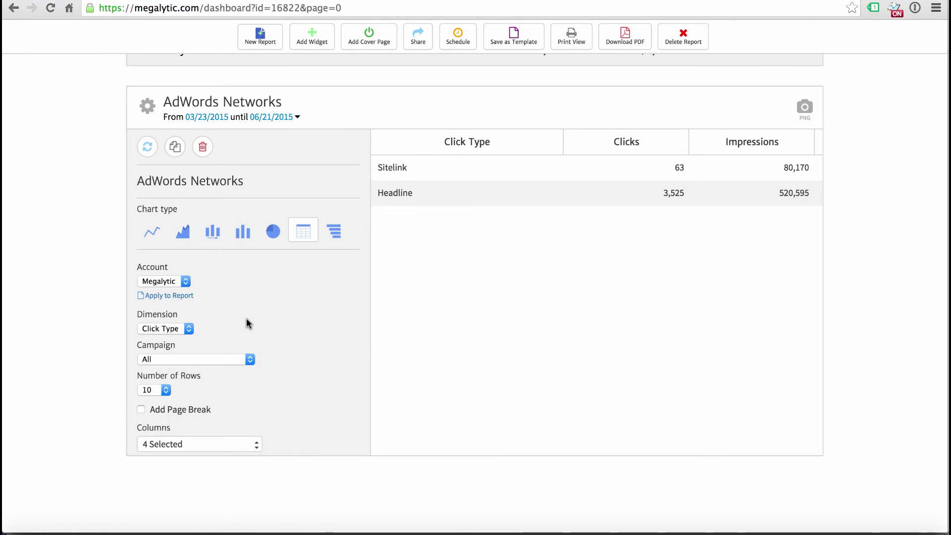
pyautogui.scroll(3, 247, 322)
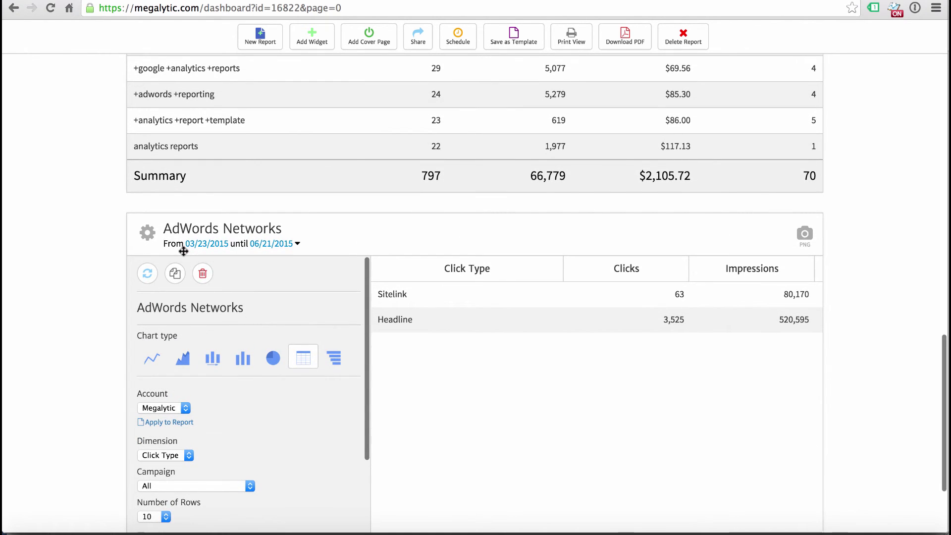
pyautogui.click(85, 229)
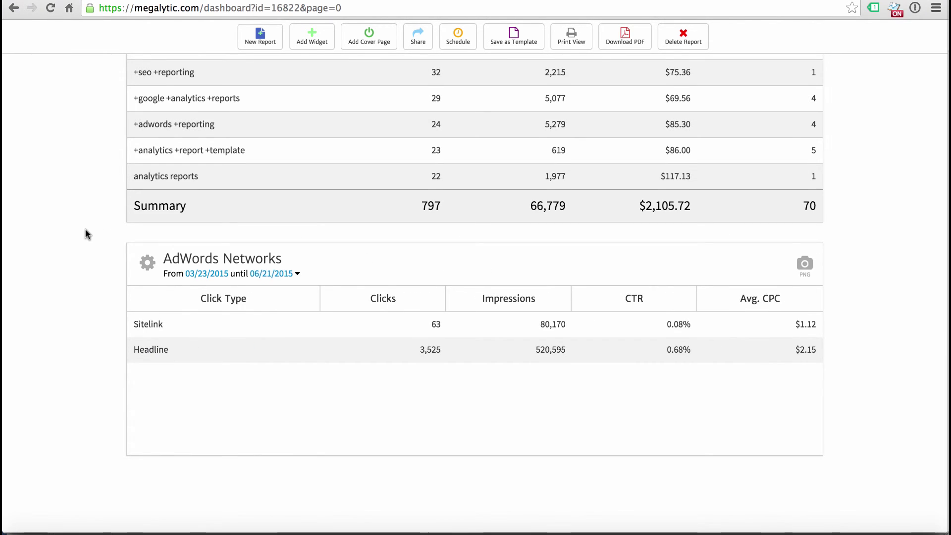
# - Scroll up past the Keyword Traffic and KPI widgets to the My AdWords Report title
pyautogui.scroll(8, 85, 232)
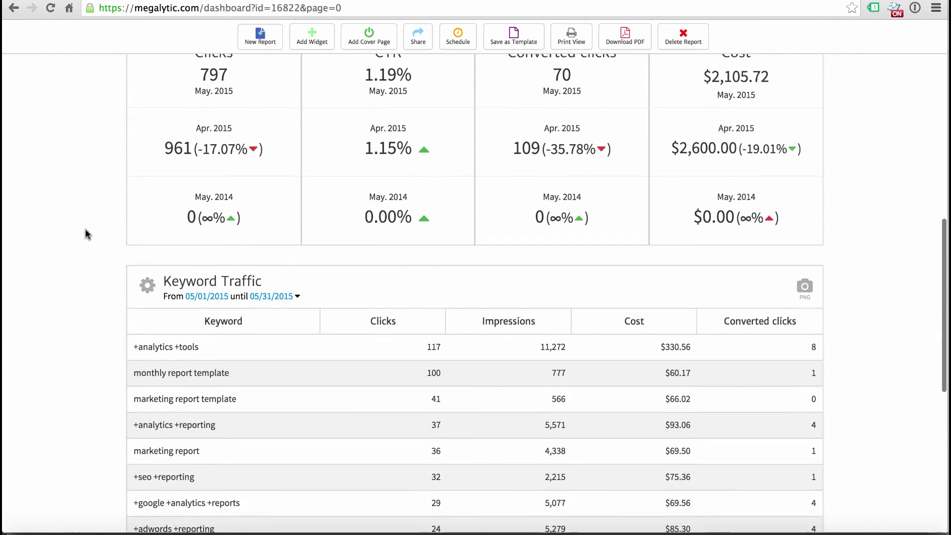
pyautogui.scroll(2, 85, 229)
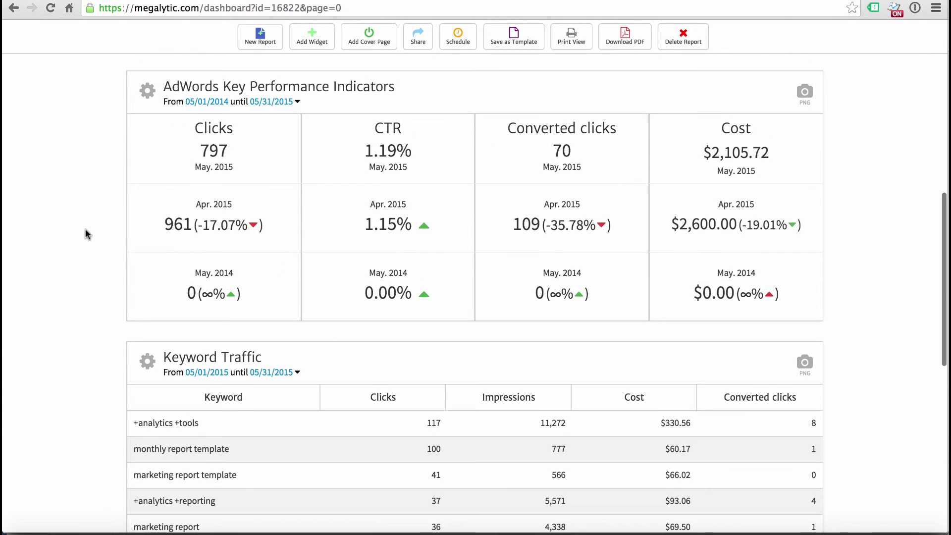
pyautogui.scroll(5, 85, 229)
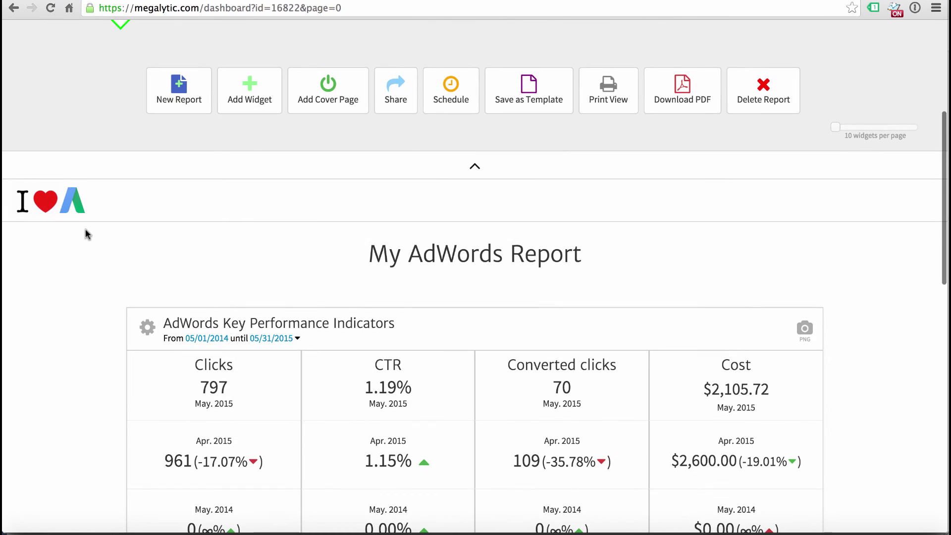
pyautogui.scroll(3, 86, 229)
pyautogui.scroll(-3, 85, 229)
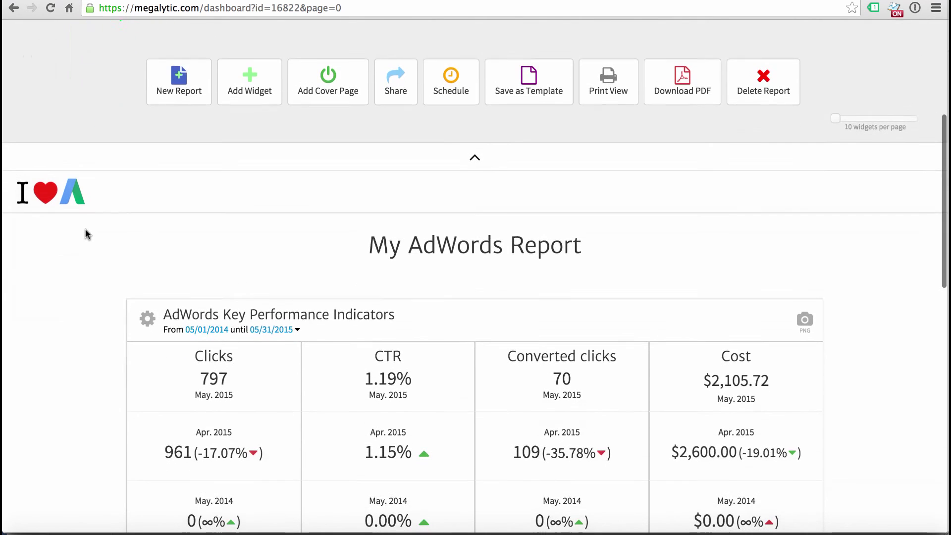
pyautogui.scroll(-2, 85, 229)
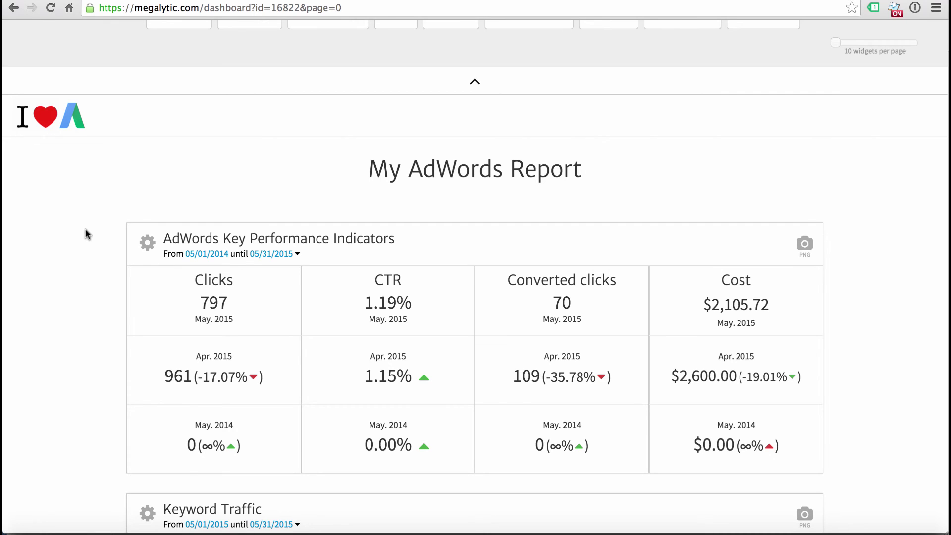
pyautogui.scroll(-2, 85, 231)
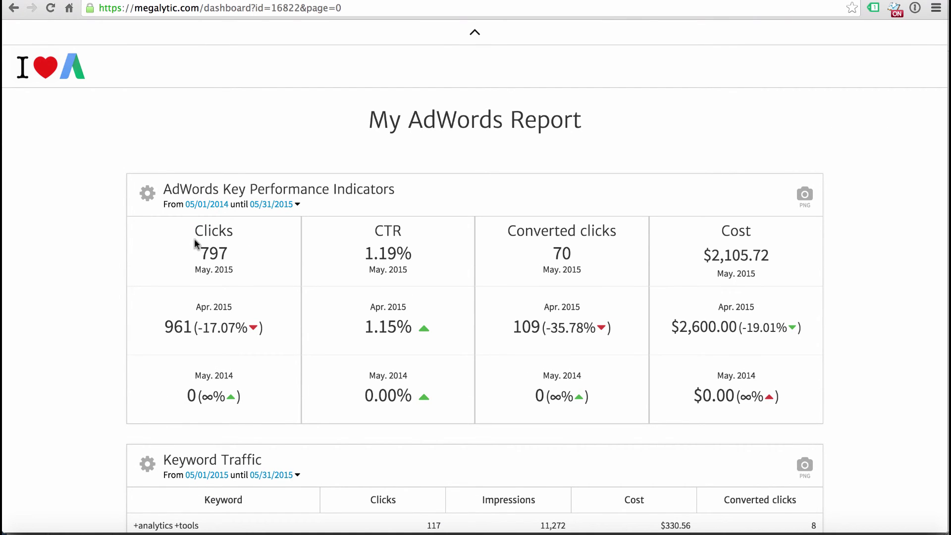
pyautogui.scroll(-3, 198, 242)
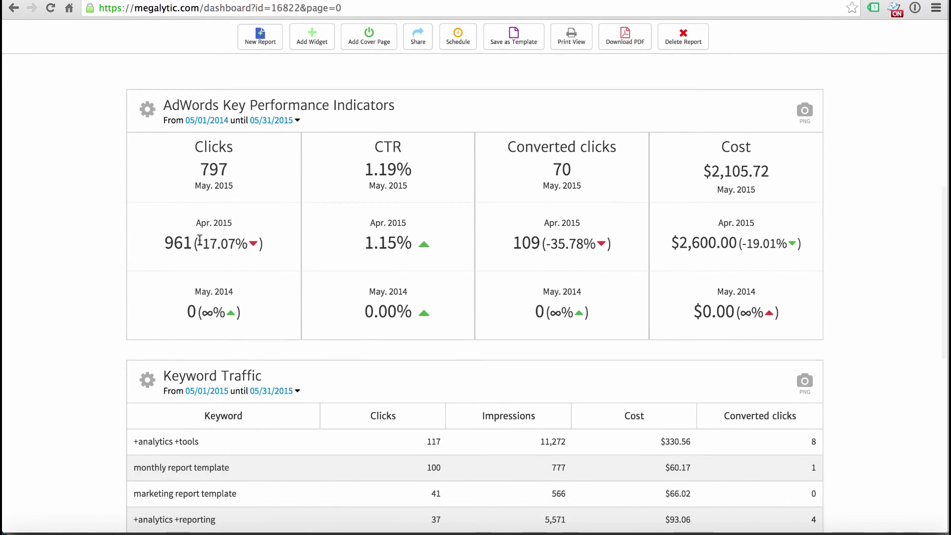
pyautogui.scroll(8, 104, 229)
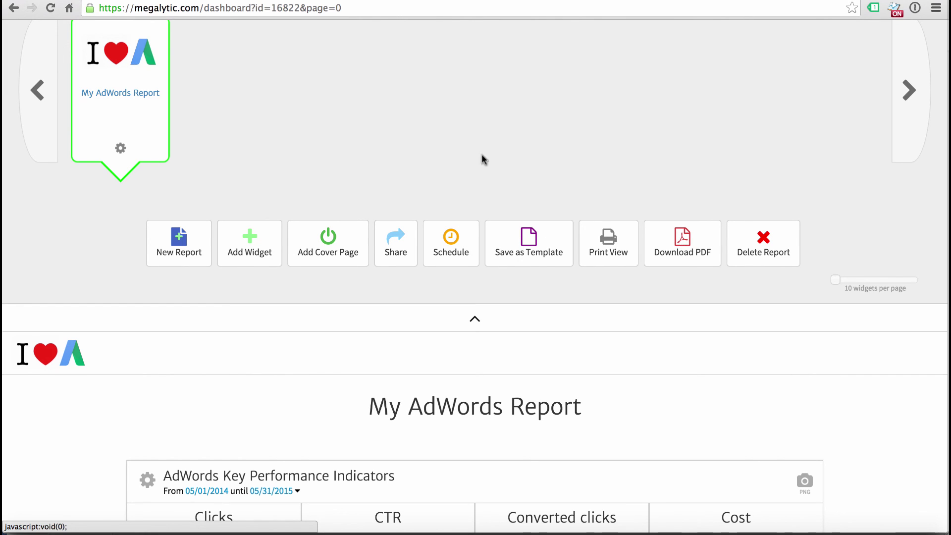
pyautogui.click(452, 243)
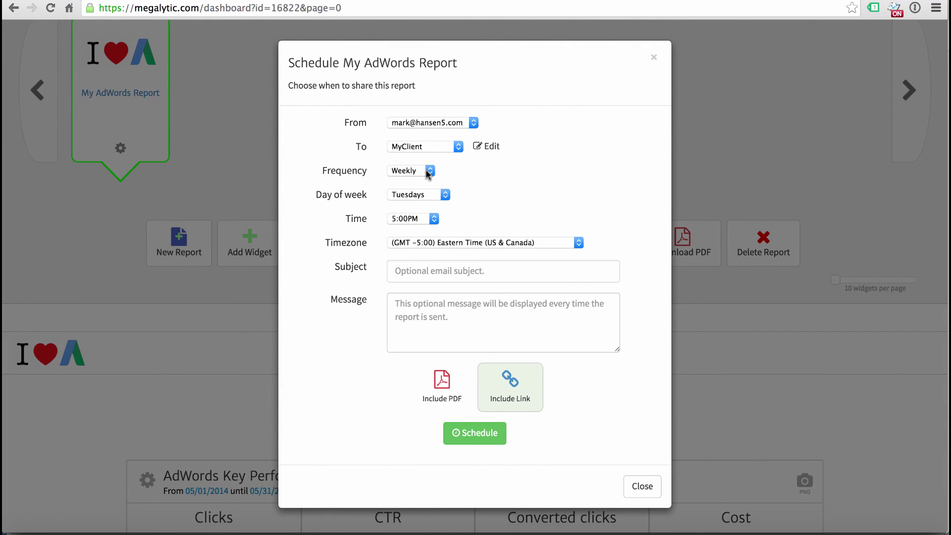
pyautogui.click(639, 485)
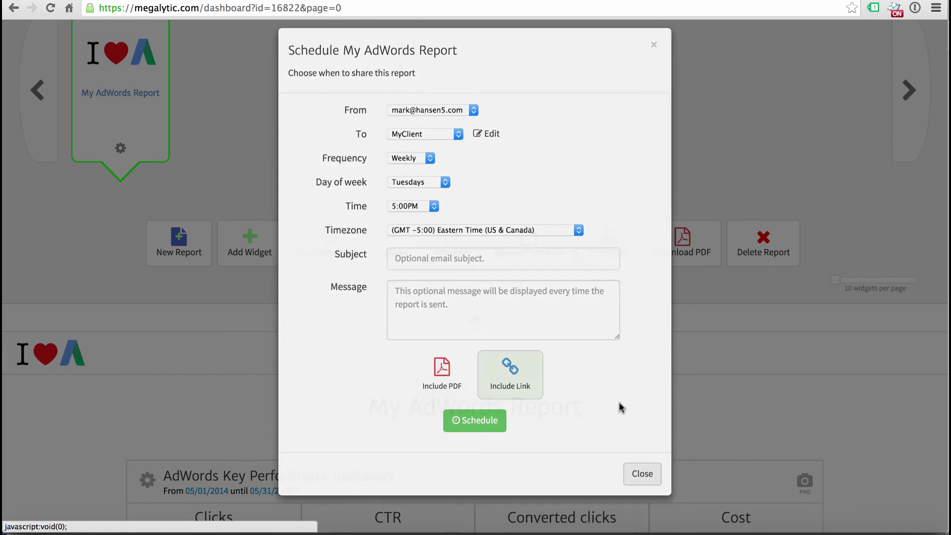